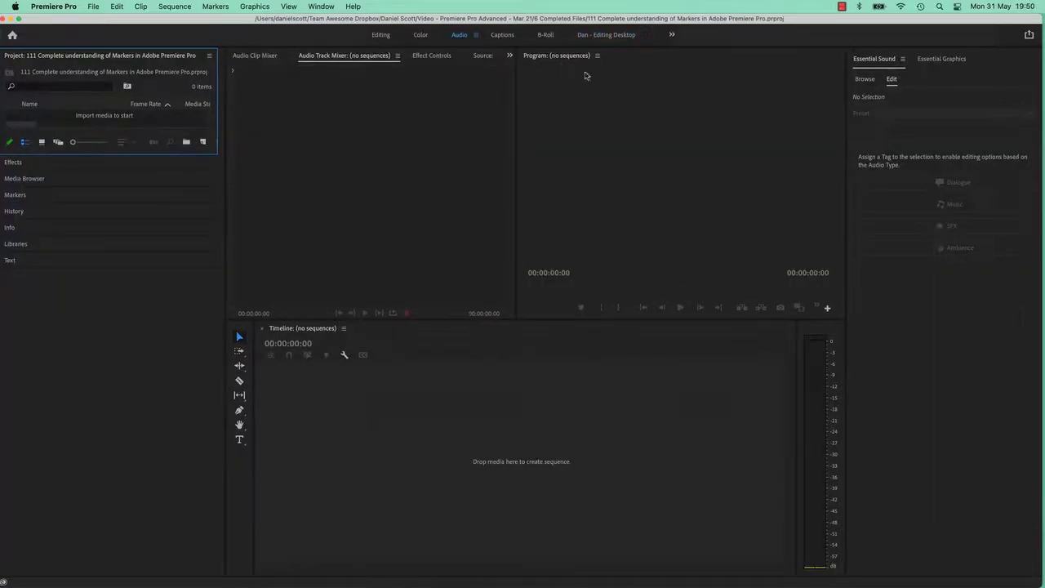
Switch to the Dan - Editing Desktop workspace and import every file from Exercise Files > Markers
left_click(608, 35)
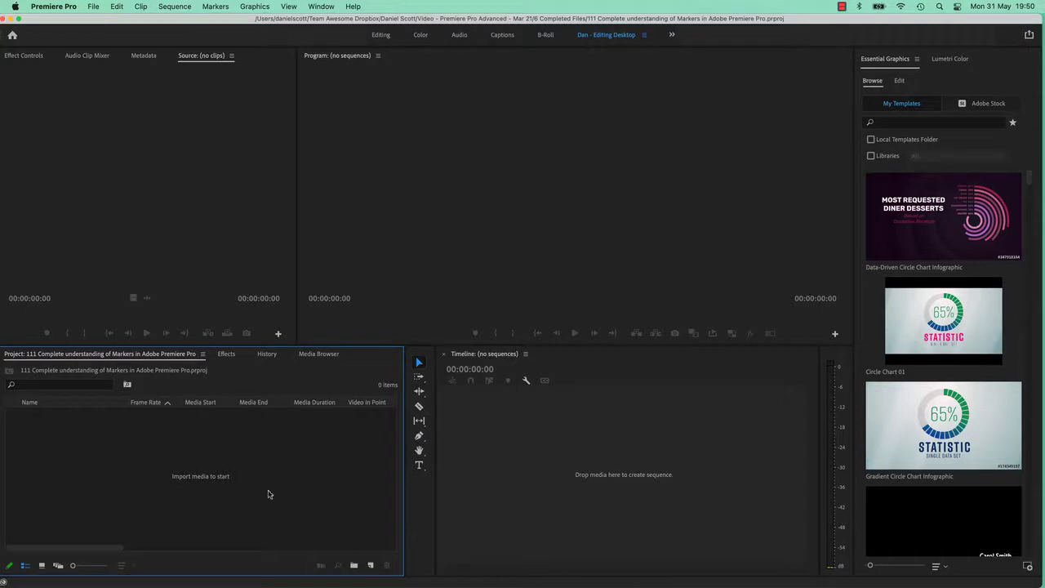
double_click(142, 463)
left_click(570, 114)
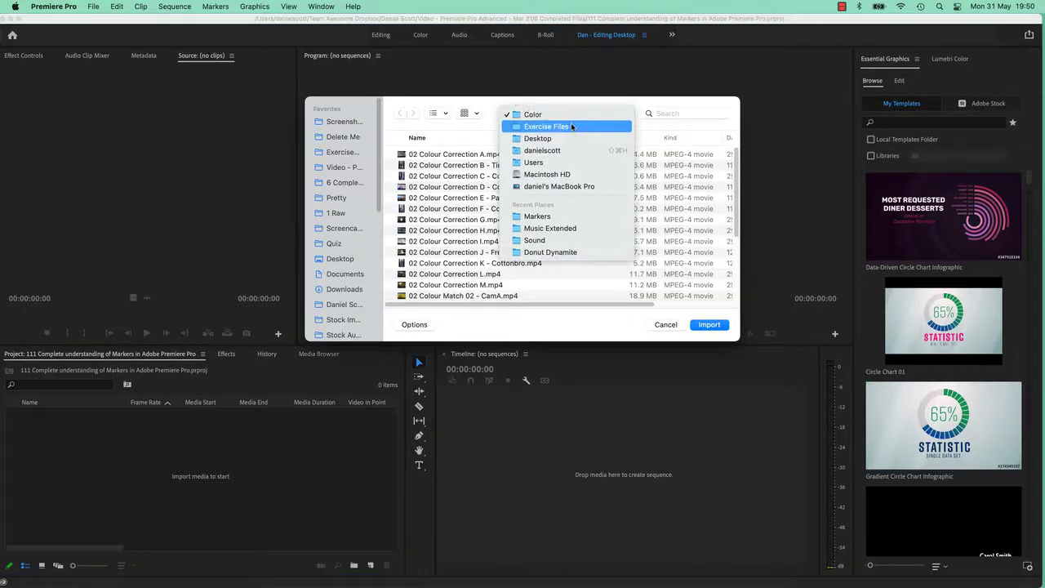
left_click(572, 125)
double_click(428, 232)
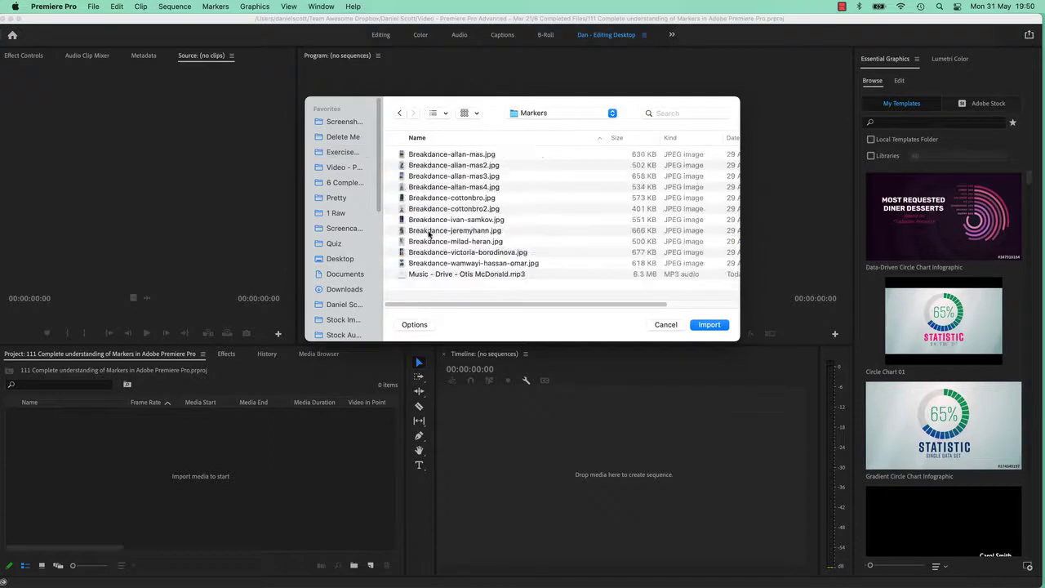
key("super+a")
left_click(709, 324)
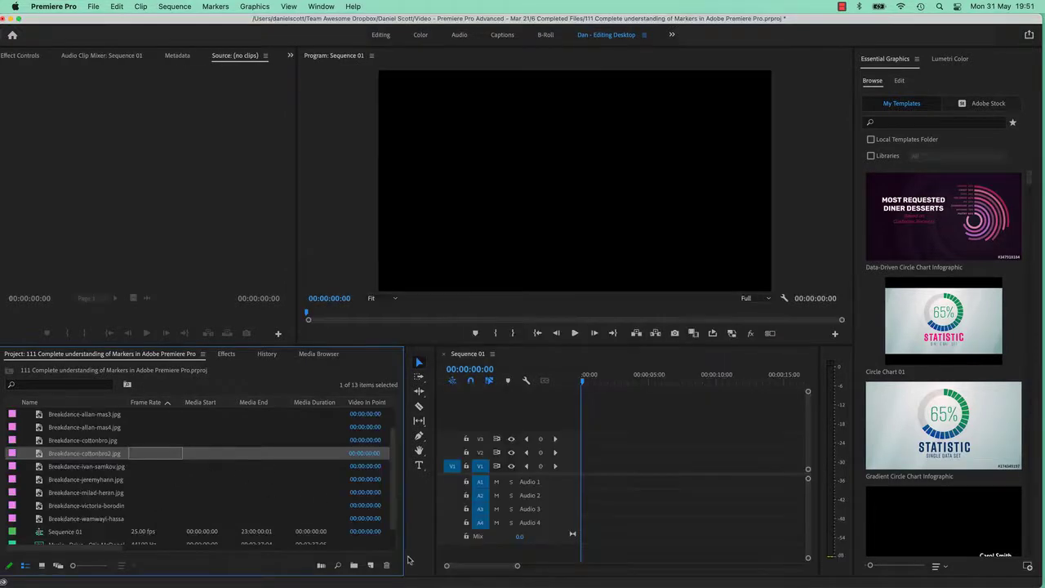
Create a new RED R3D 1080p 16x9 25 fps sequence named 'Break Dancing'
left_click(370, 565)
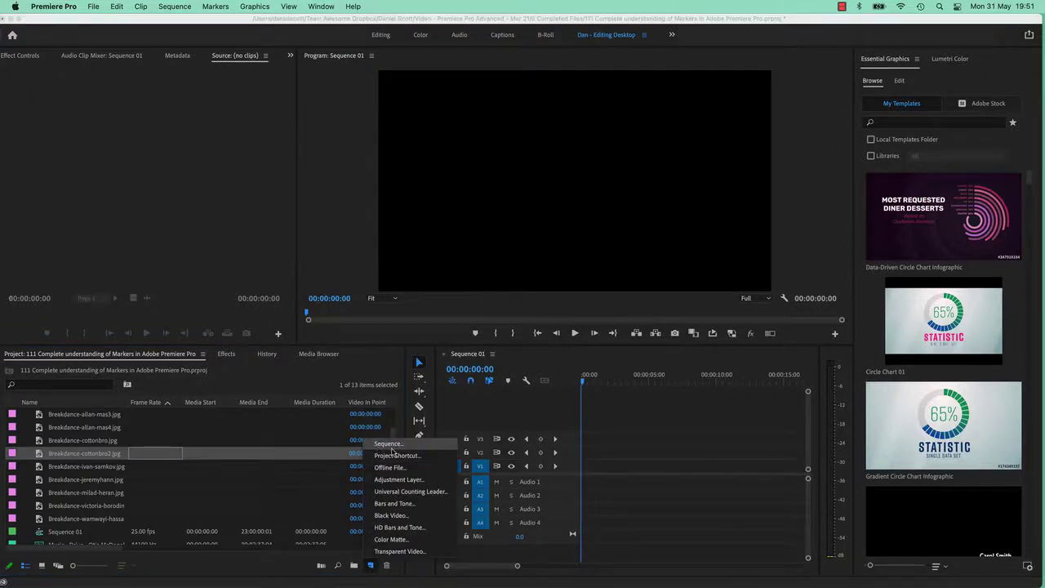
left_click(388, 444)
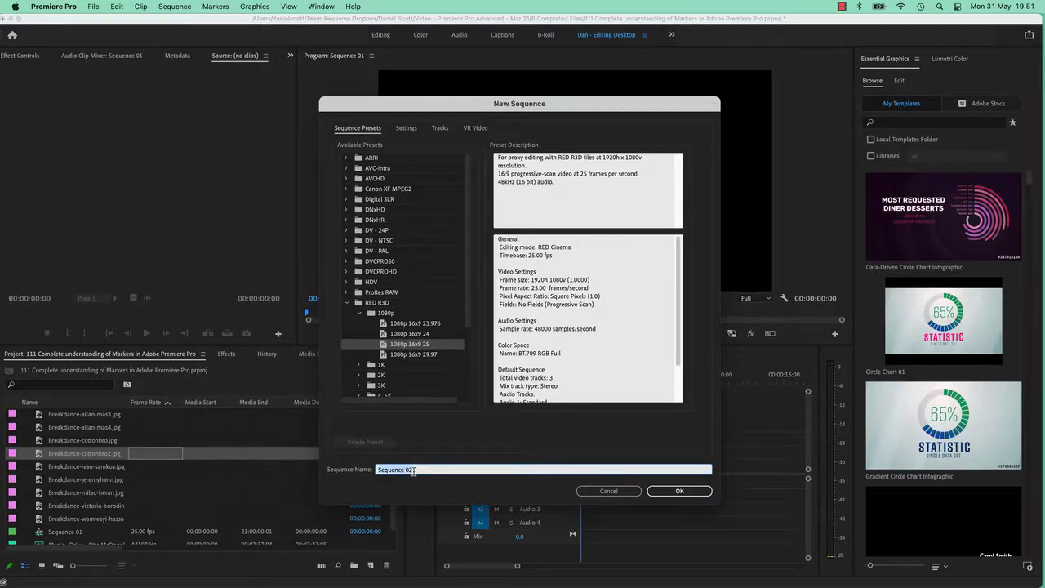
type("Break Dancing")
key("Return")
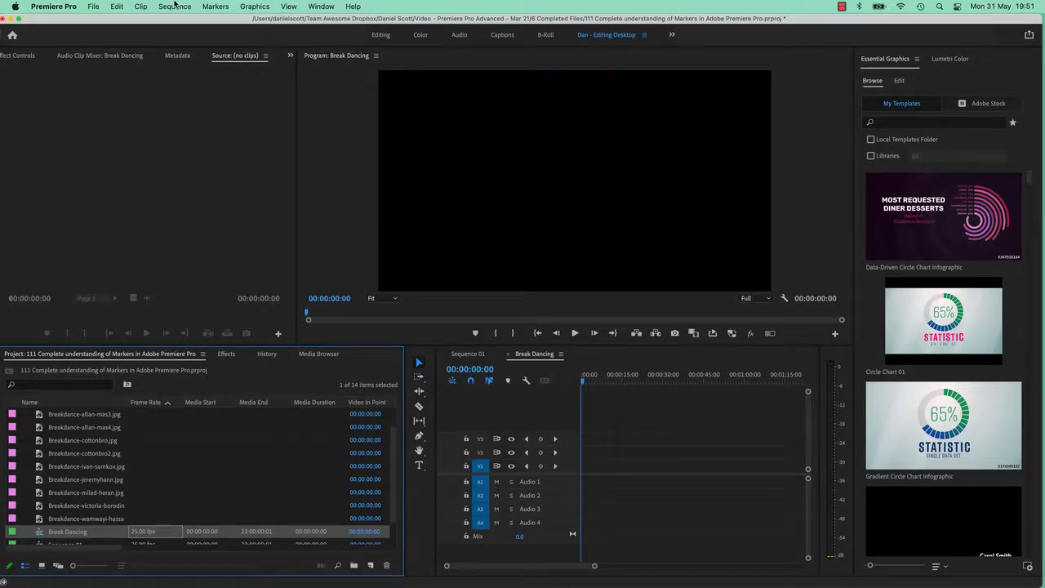
Change the Break Dancing sequence frame size to a vertical 1080 x 1920
left_click(183, 7)
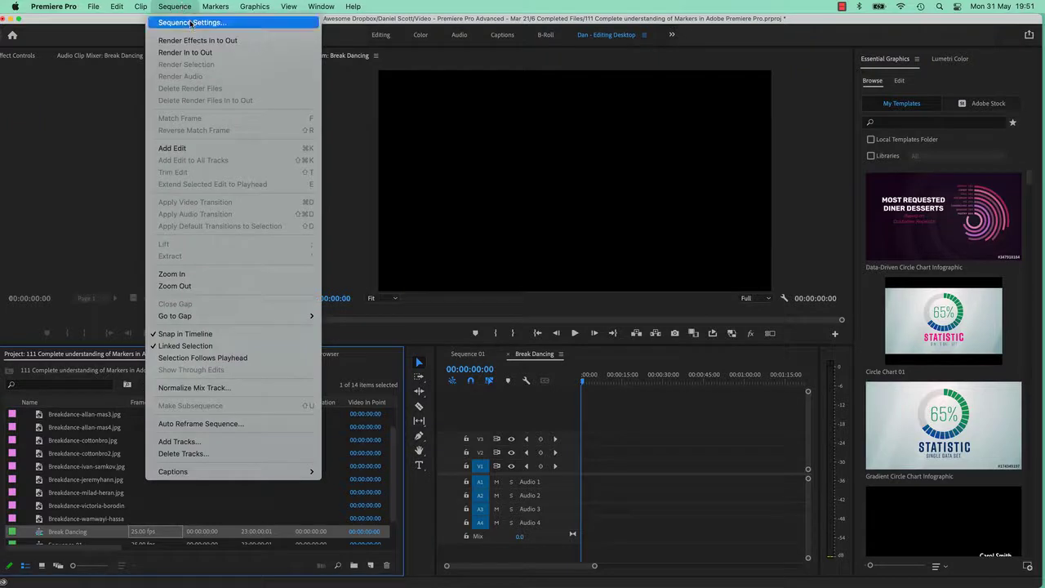
left_click(190, 23)
left_click(459, 163)
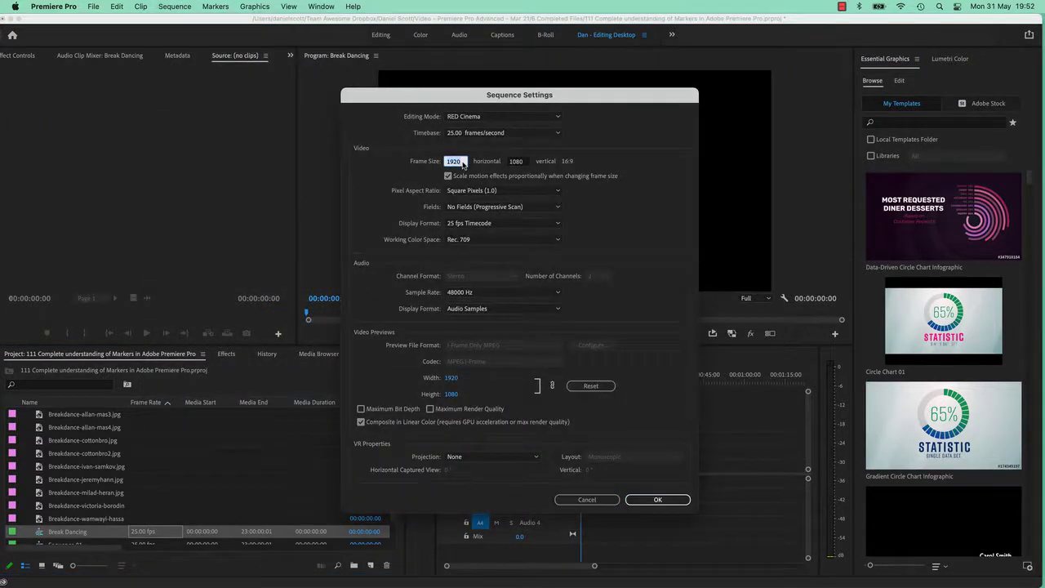
key("BackSpace")
type("1080")
key("Tab")
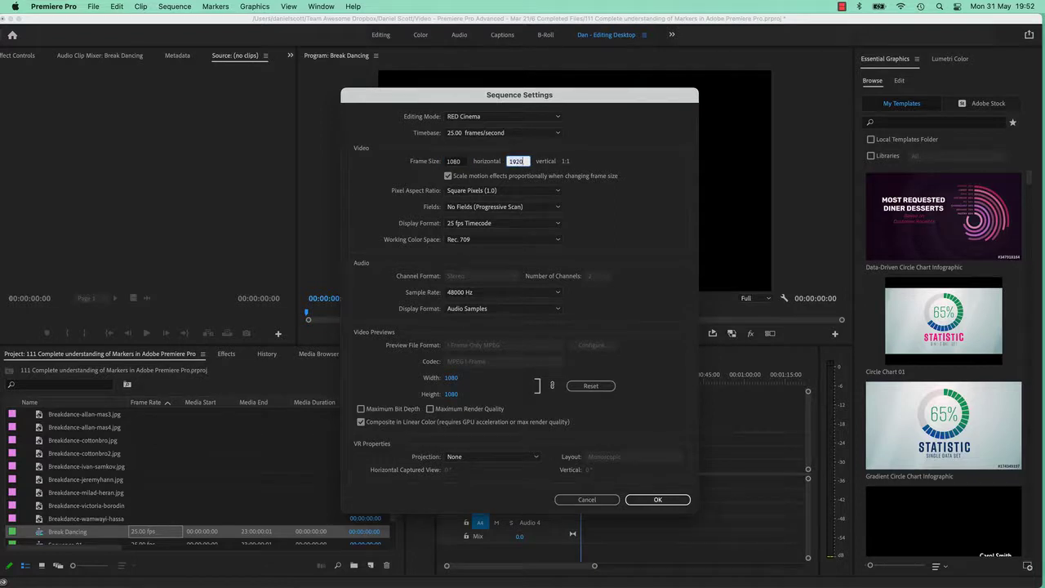
left_click(641, 495)
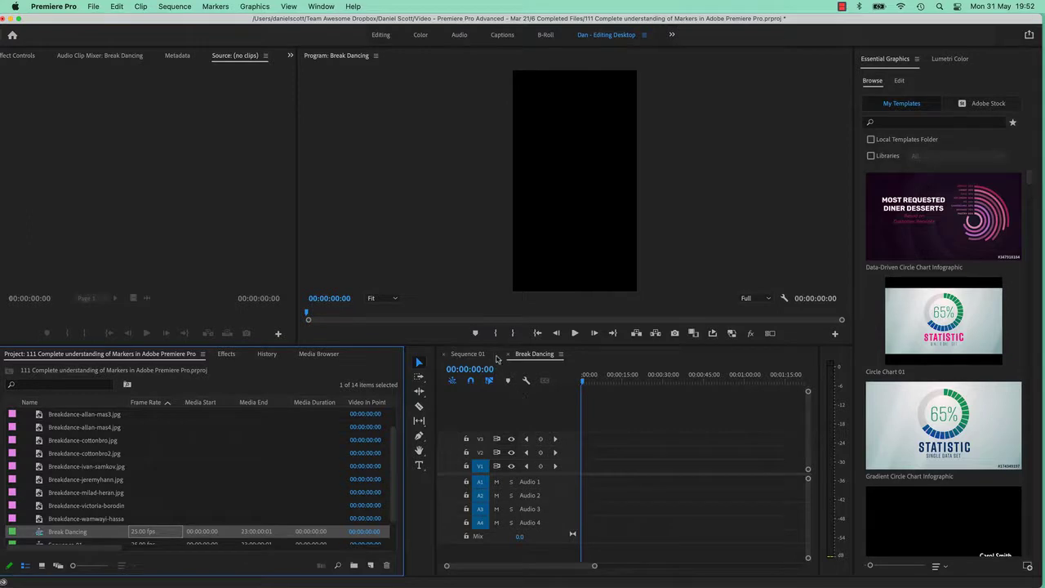
Close and delete Sequence 01, reopen Break Dancing, and select Breakdance-cottonbro2.jpg
left_click(445, 354)
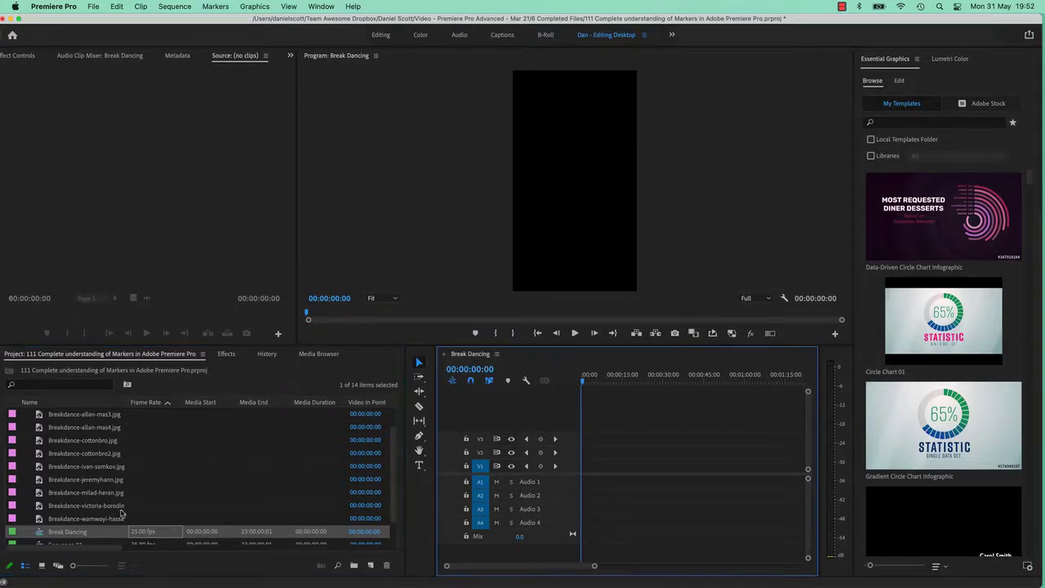
scroll(121, 512, "down", 1)
left_click(78, 519)
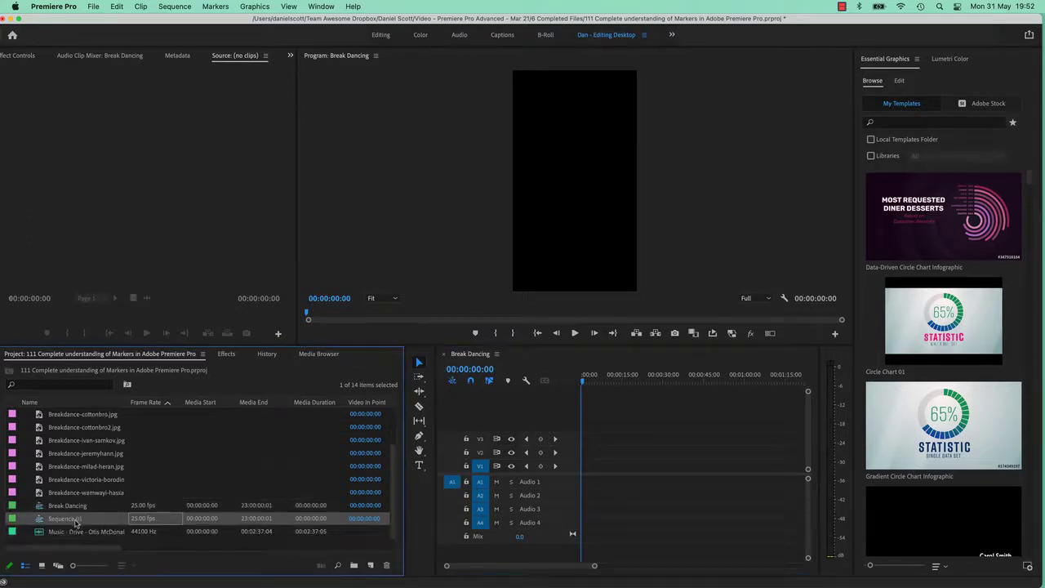
left_click(388, 566)
left_click(63, 520)
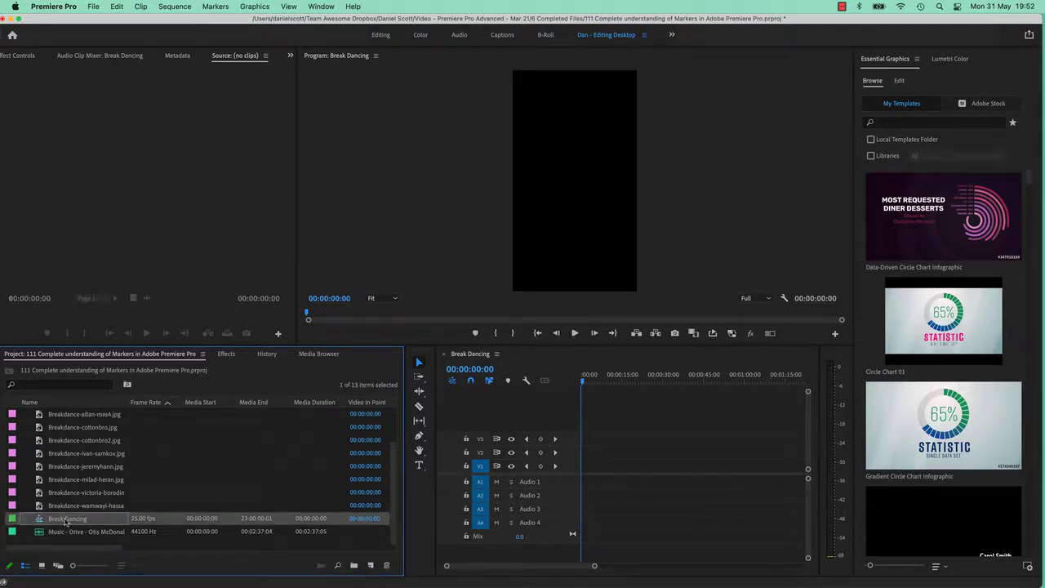
double_click(41, 520)
left_click(68, 442)
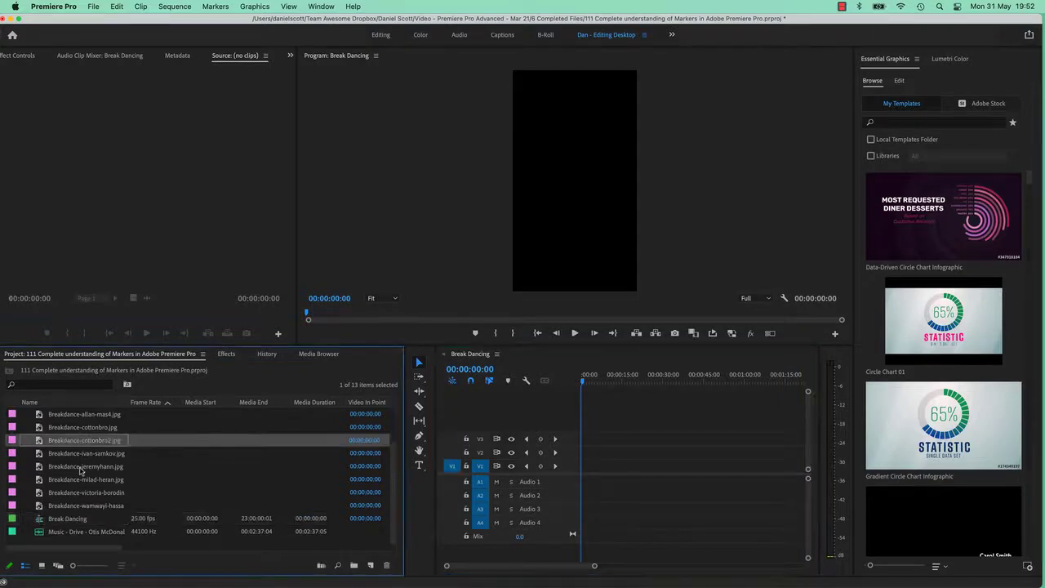
Place the four images from cottonbro2 to milad-heran on V1, with the playhead at 00:00:06:10
left_click(90, 479, "shift")
left_click_drag(38, 446, 600, 466)
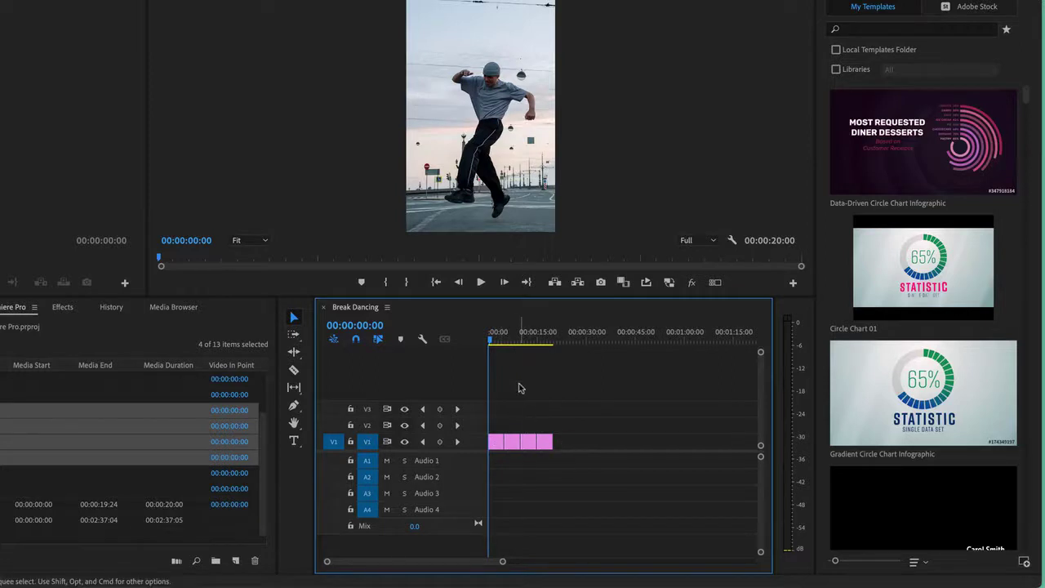
left_click_drag(498, 342, 511, 344)
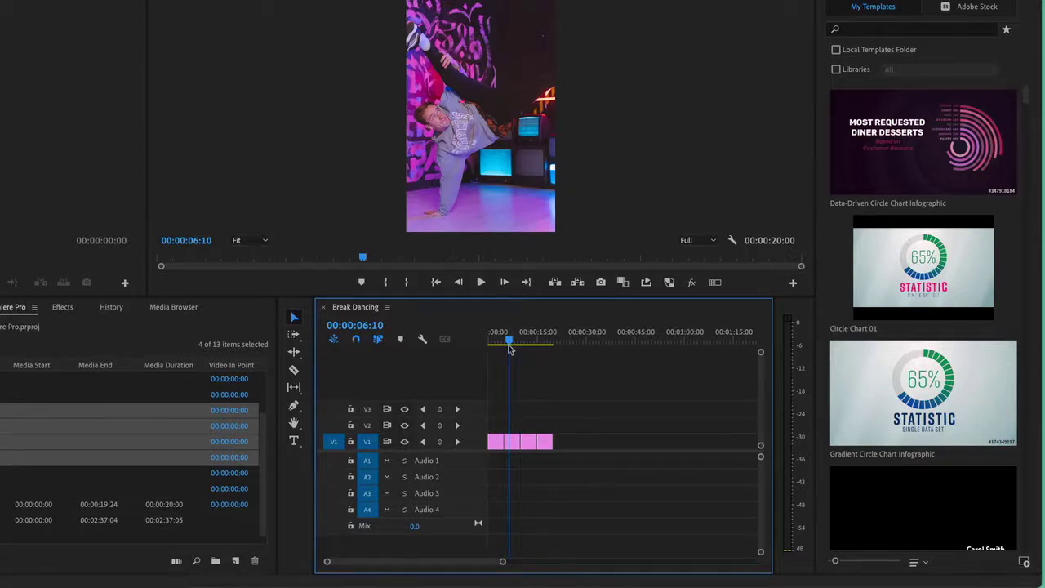
Zoom the timeline to fit, then trial a marker and a move of clip two to V3, undoing both
key("backslash")
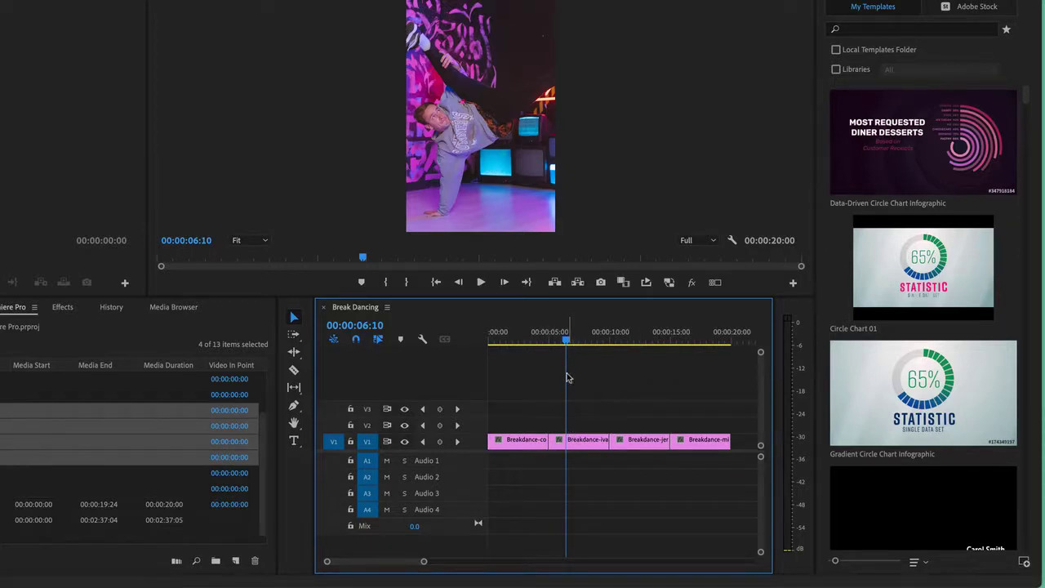
key("m")
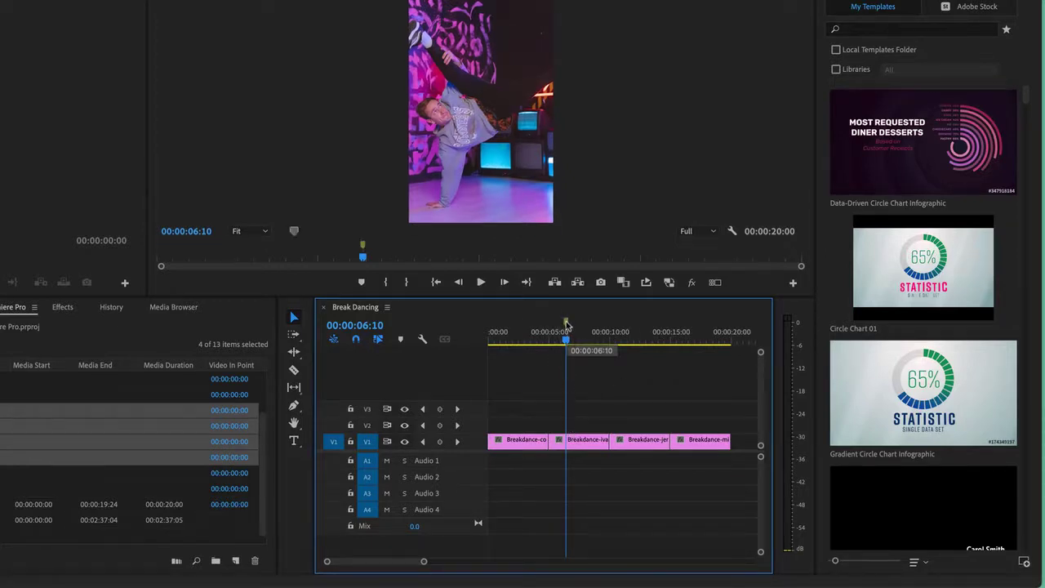
key("super+z")
left_click(573, 446)
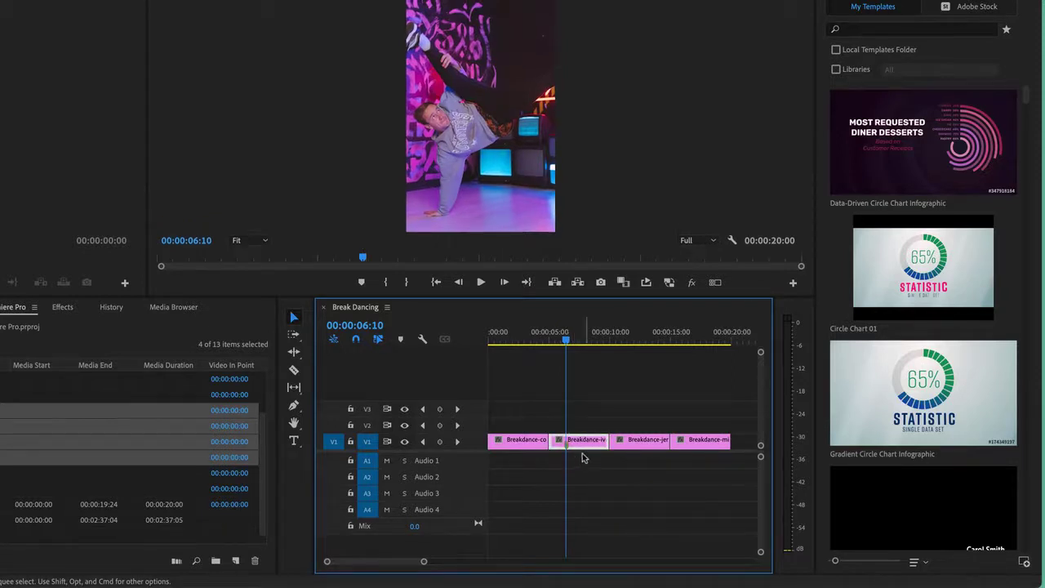
left_click_drag(587, 441, 647, 417)
key("super+z")
Trial a marker at 00:00:08:15 and another clip move, undo them, and return the playhead to the start
left_click(592, 338)
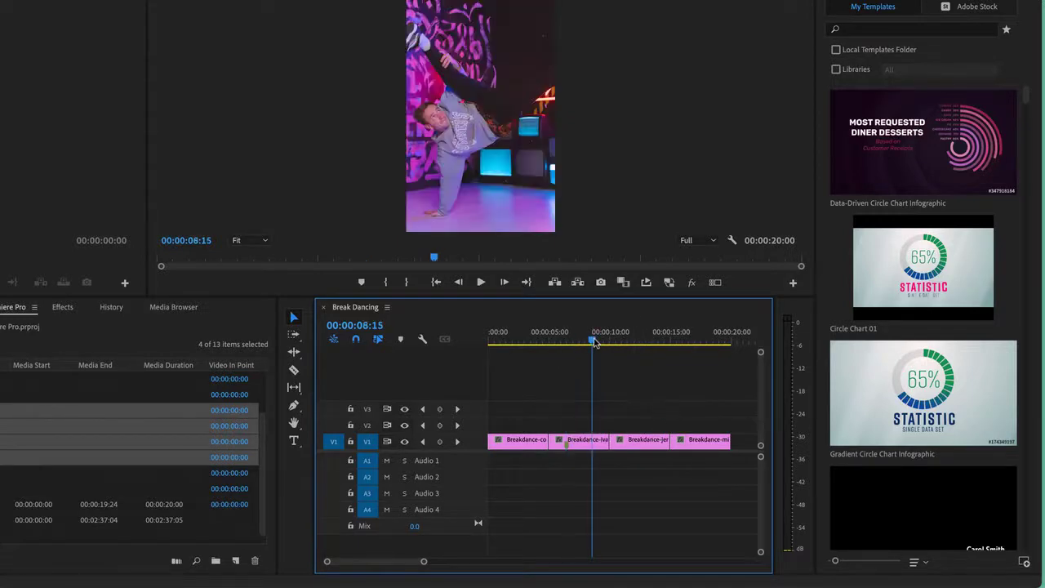
key("m")
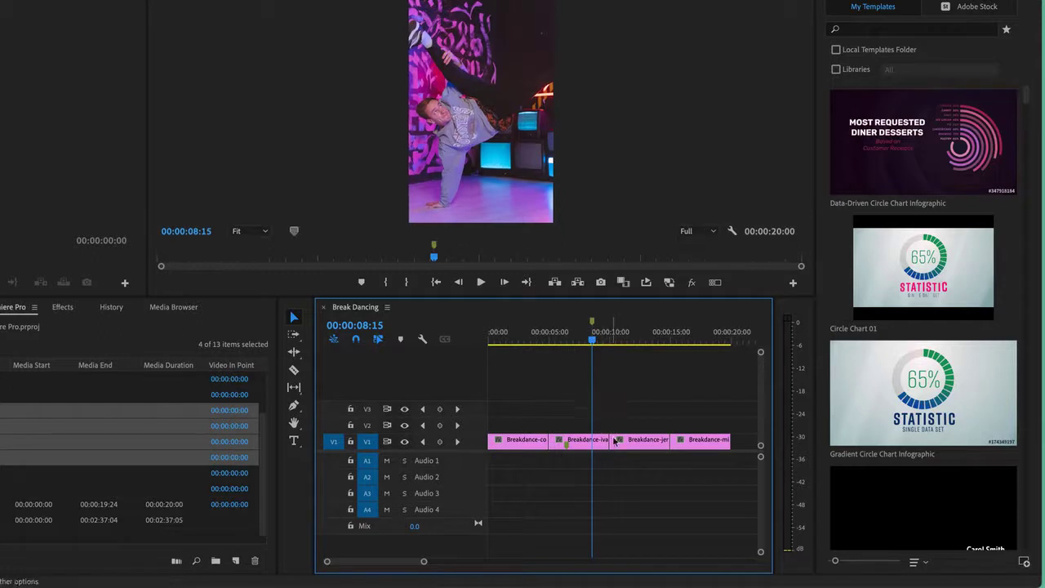
mouse_move(636, 414)
left_mouse_down()
mouse_move(620, 437)
mouse_move(633, 422)
mouse_move(653, 439)
mouse_move(637, 423)
mouse_move(604, 427)
left_mouse_up()
key("super+z")
key("super+z")
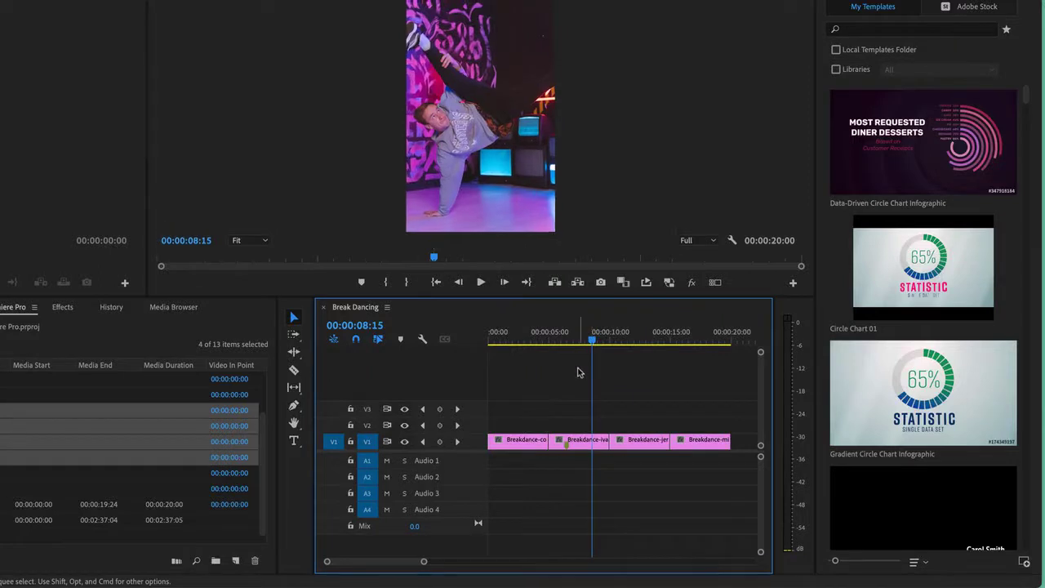
left_click(575, 446)
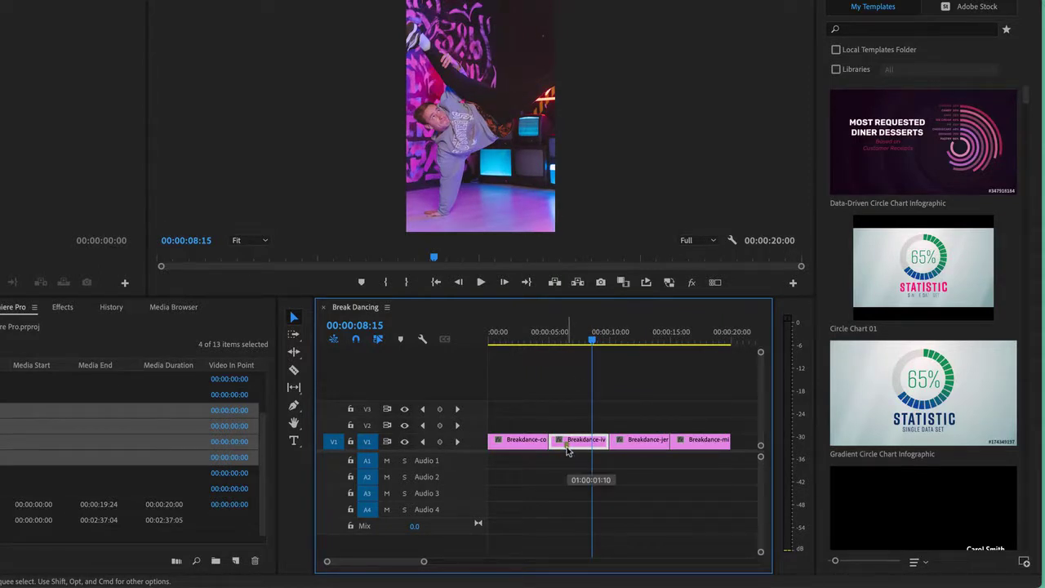
left_click(554, 340)
left_click_drag(554, 340, 523, 341)
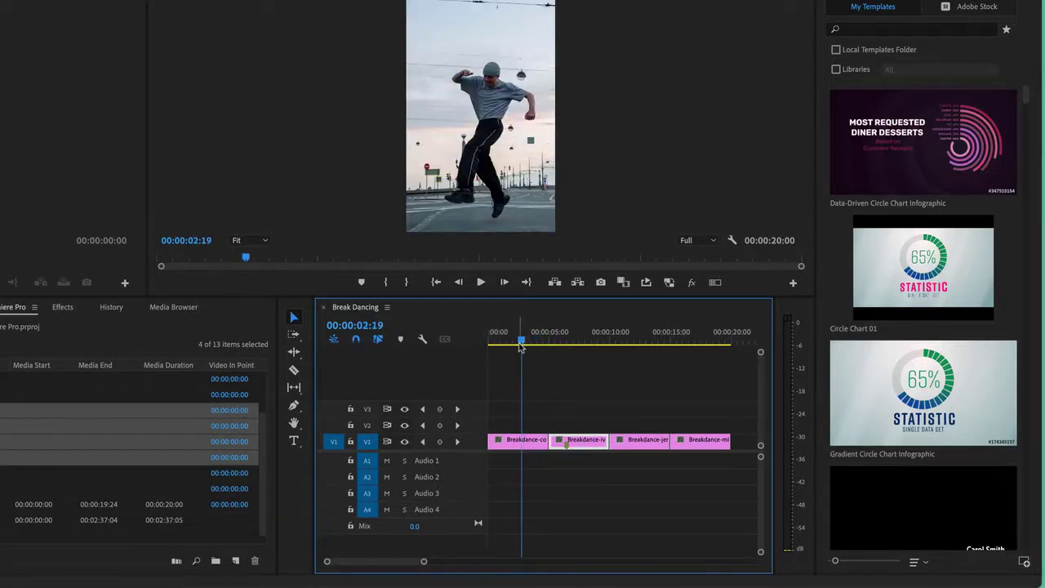
left_click_drag(521, 341, 353, 359)
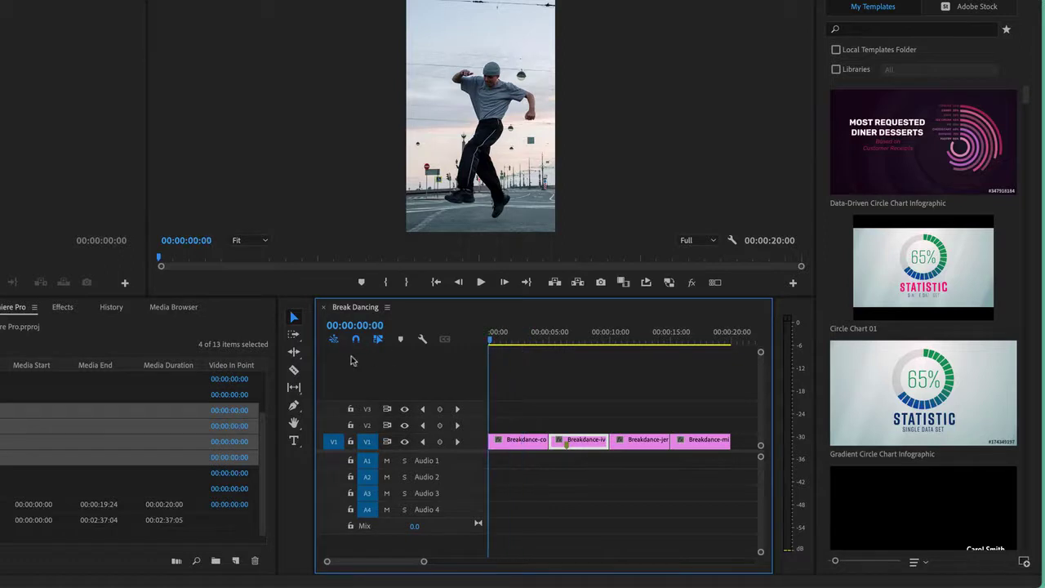
Set the playhead to 00:00:03:00, deselect the clip, and add a sequence marker there
left_click(530, 339)
left_click_drag(530, 339, 533, 339)
left_click(367, 325)
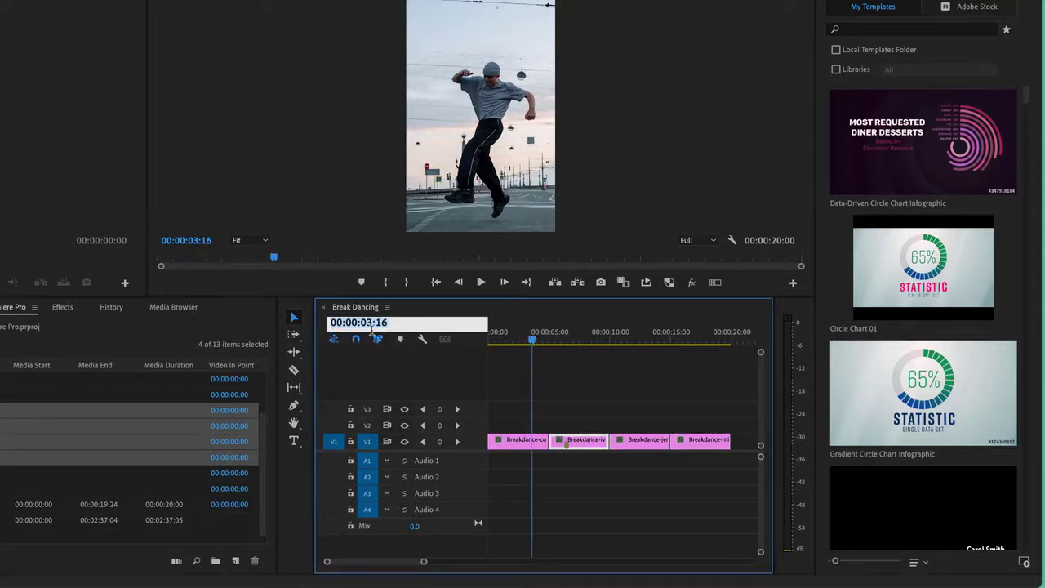
type("3:")
type("00")
key("Return")
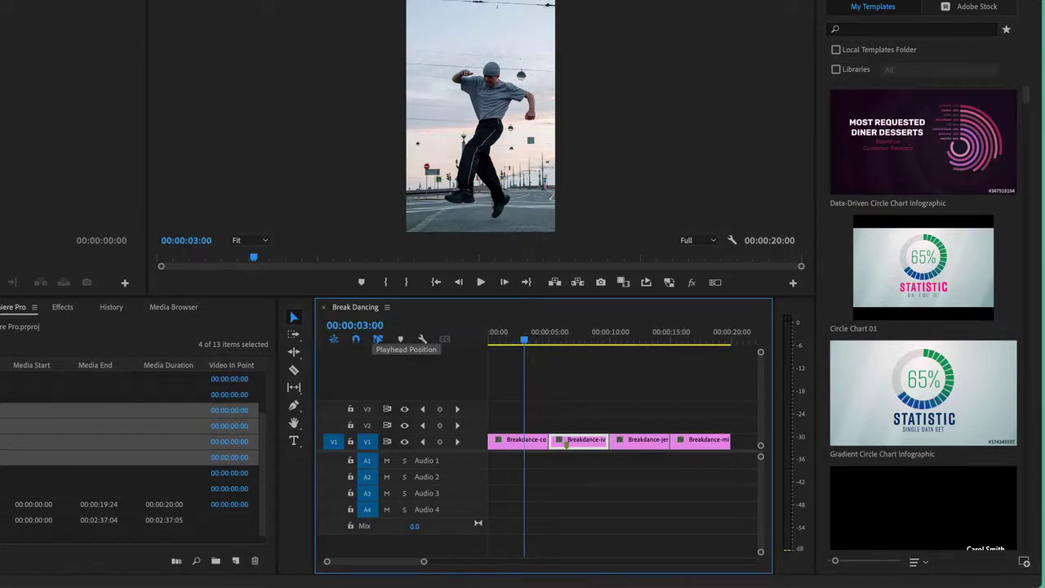
left_click(581, 375)
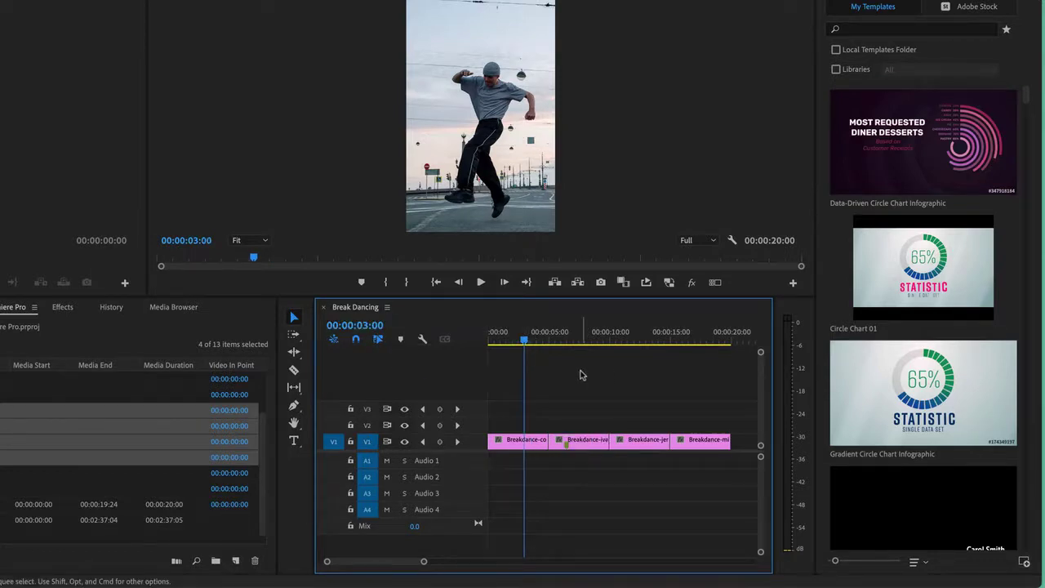
key("m")
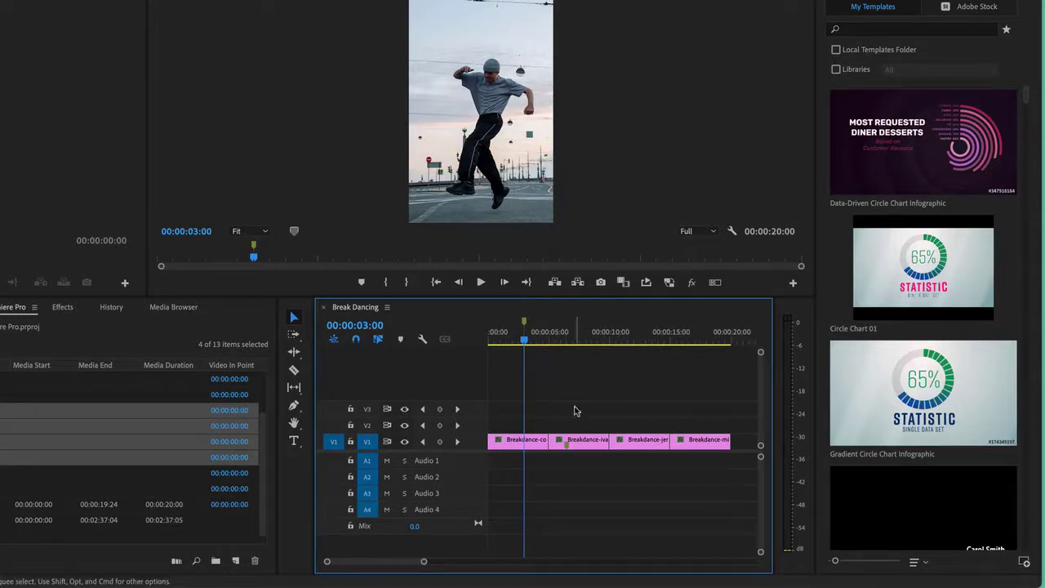
Name the 3-second marker 'Above the fold', colour it yellow, and give it duration 00:00:02:01
double_click(524, 322)
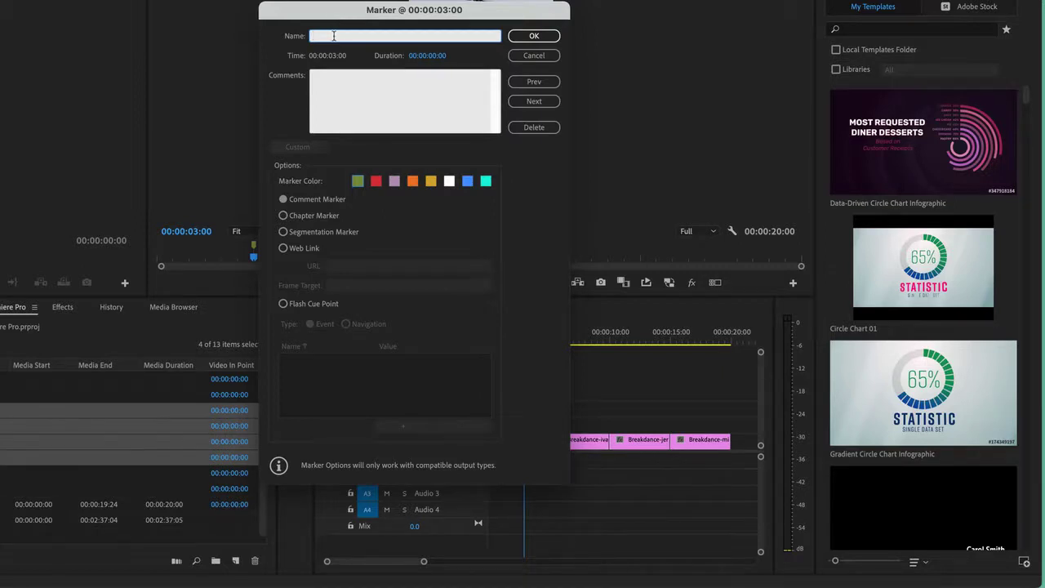
type("Above the folder")
left_click(335, 77)
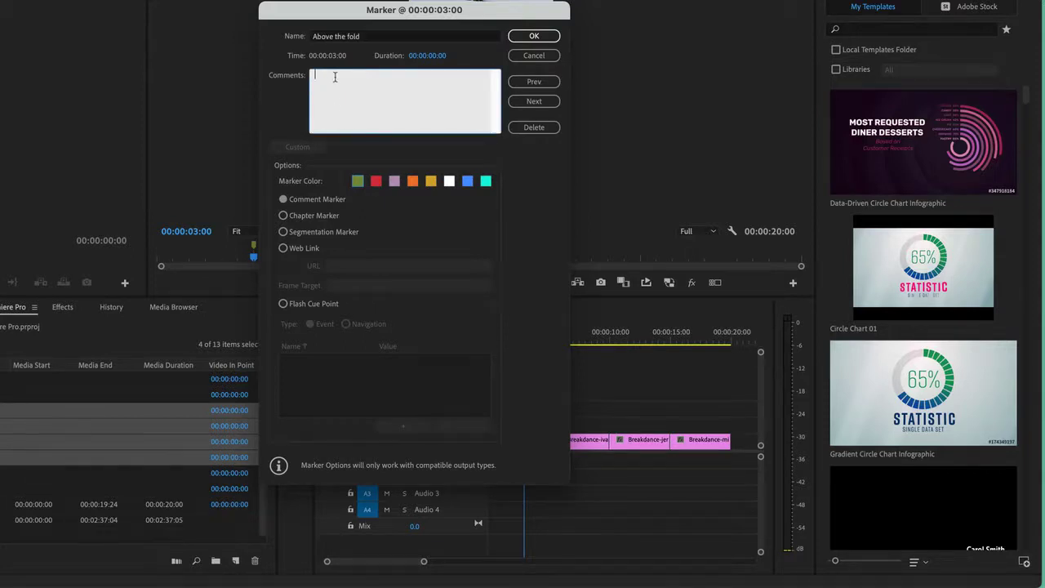
left_click(376, 180)
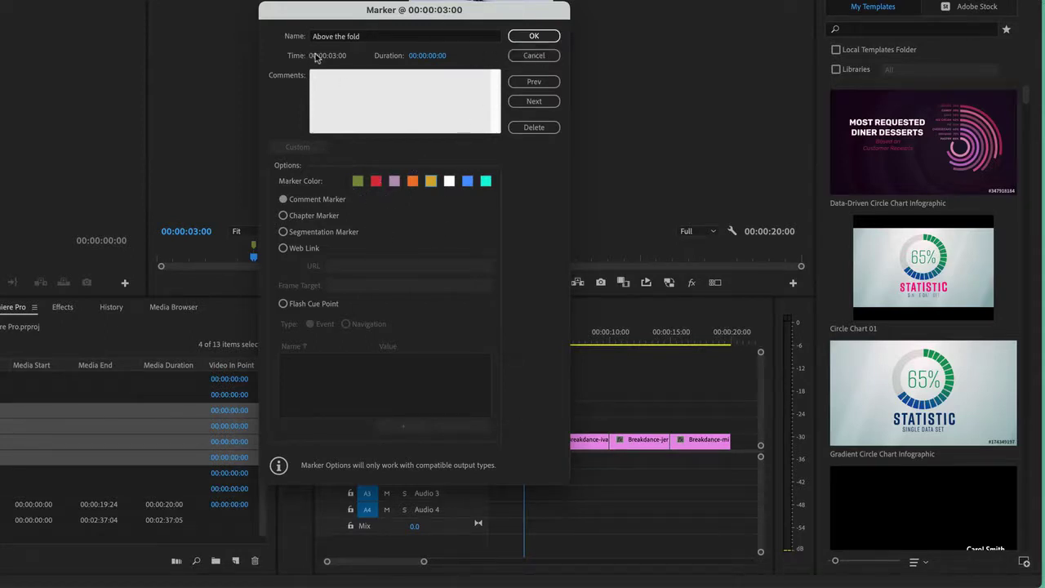
left_click_drag(447, 15, 714, 38)
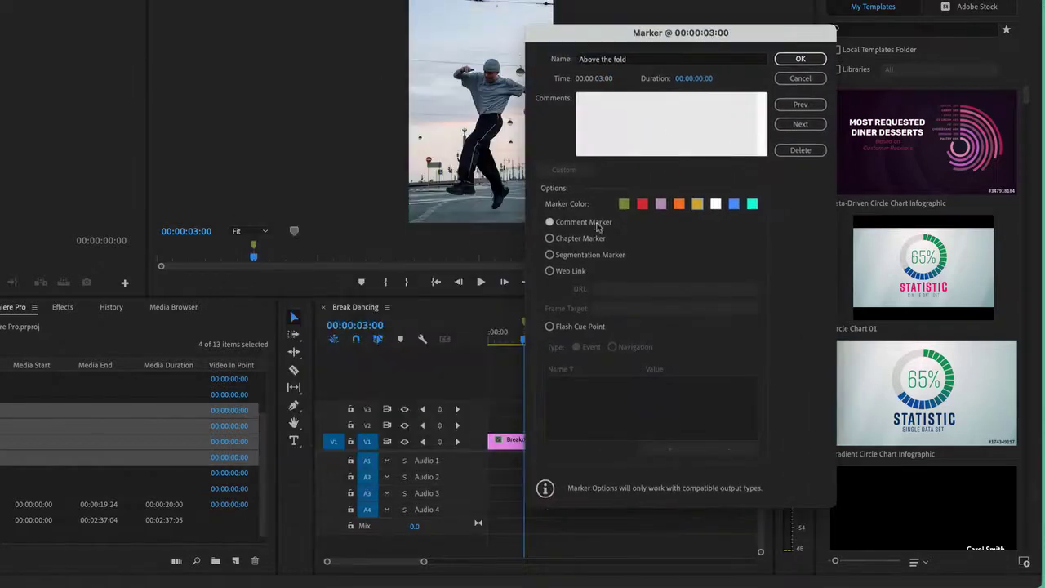
left_click_drag(617, 41, 656, 41)
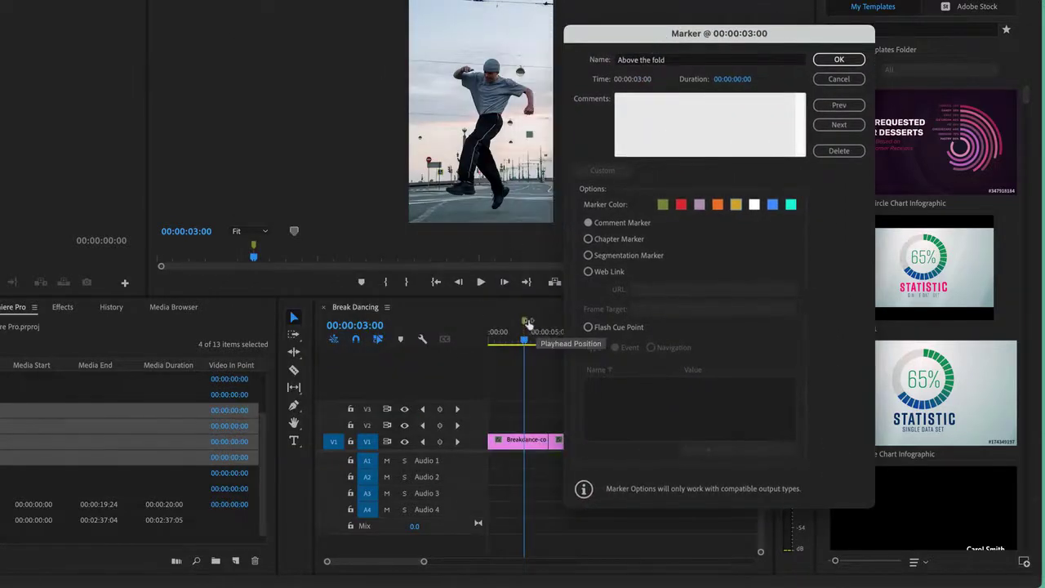
left_click_drag(746, 82, 818, 87)
left_click(839, 59)
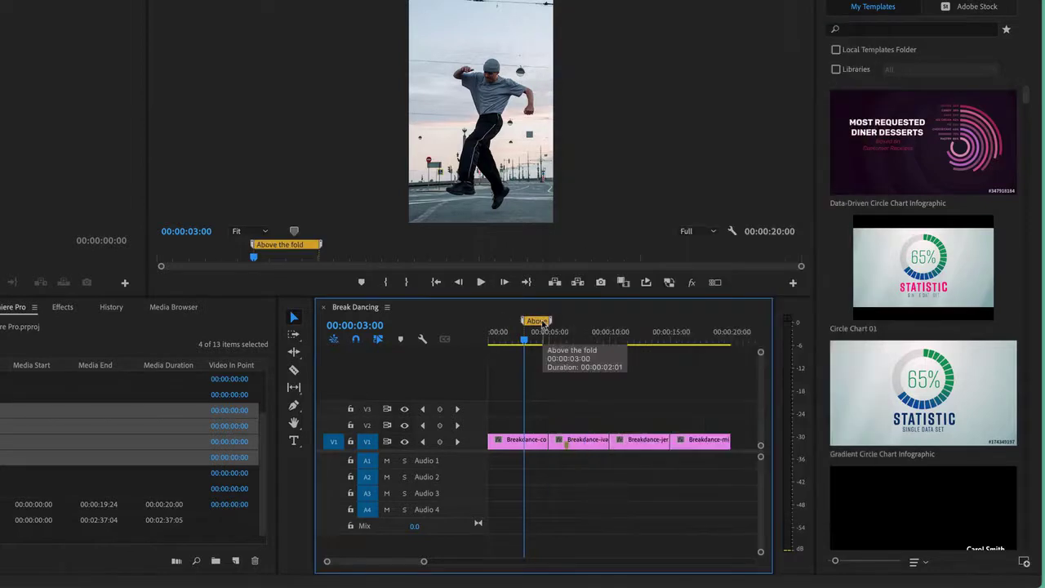
Drag the Above the fold marker out to 10 seconds, then back to a point at 00:00:03:00
left_click_drag(547, 320, 612, 320)
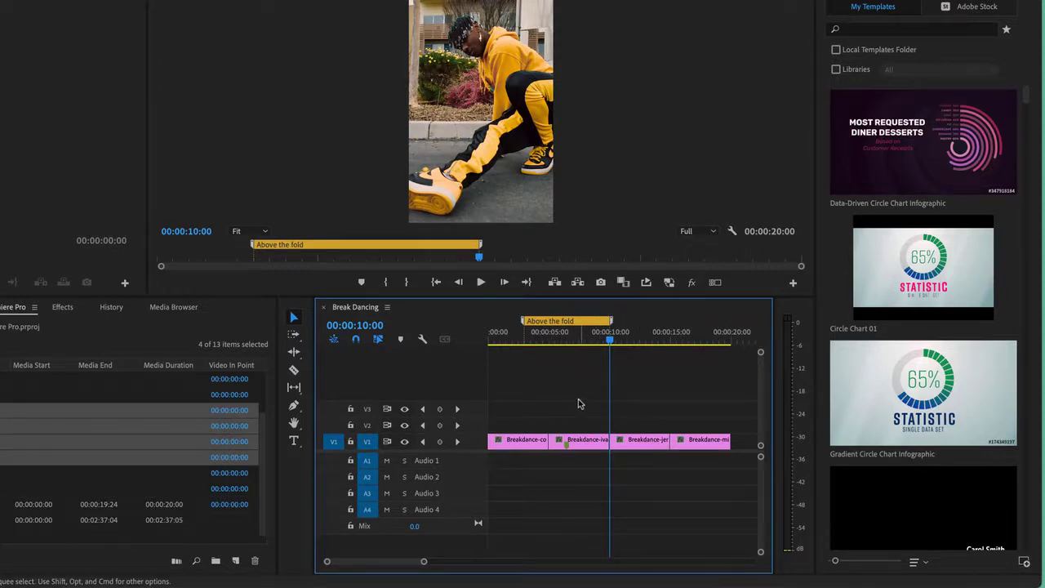
left_click_drag(612, 322, 526, 329)
left_click(527, 329)
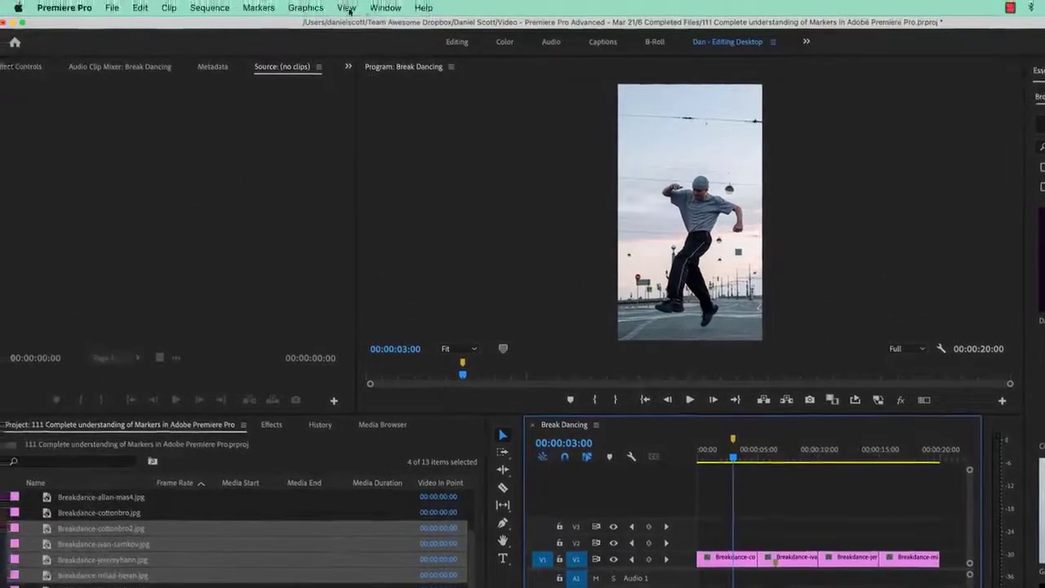
Show the Markers panel, add a marker at 00:00:07:00, and open its settings
left_click(385, 8)
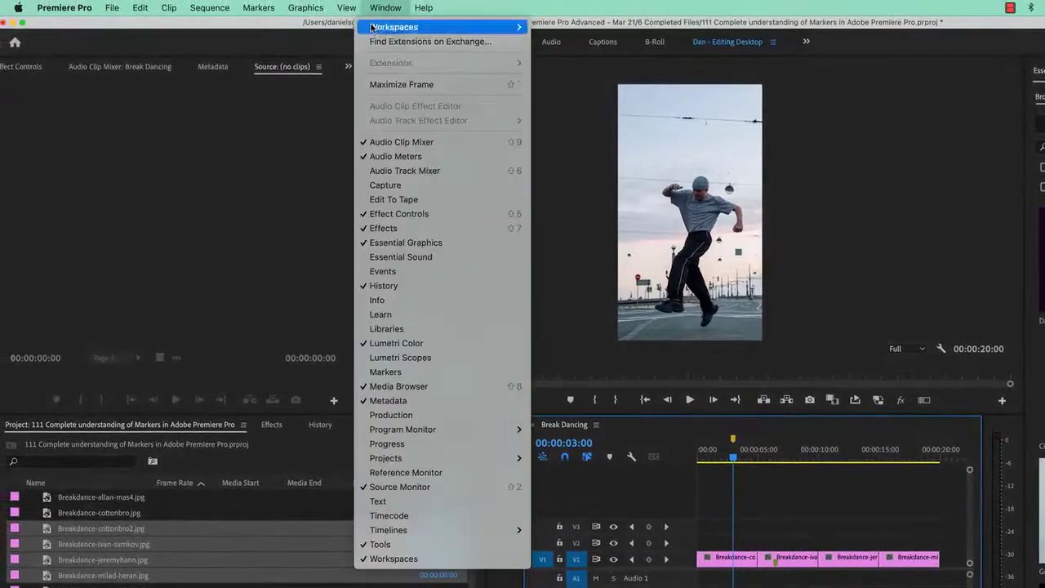
left_click(387, 372)
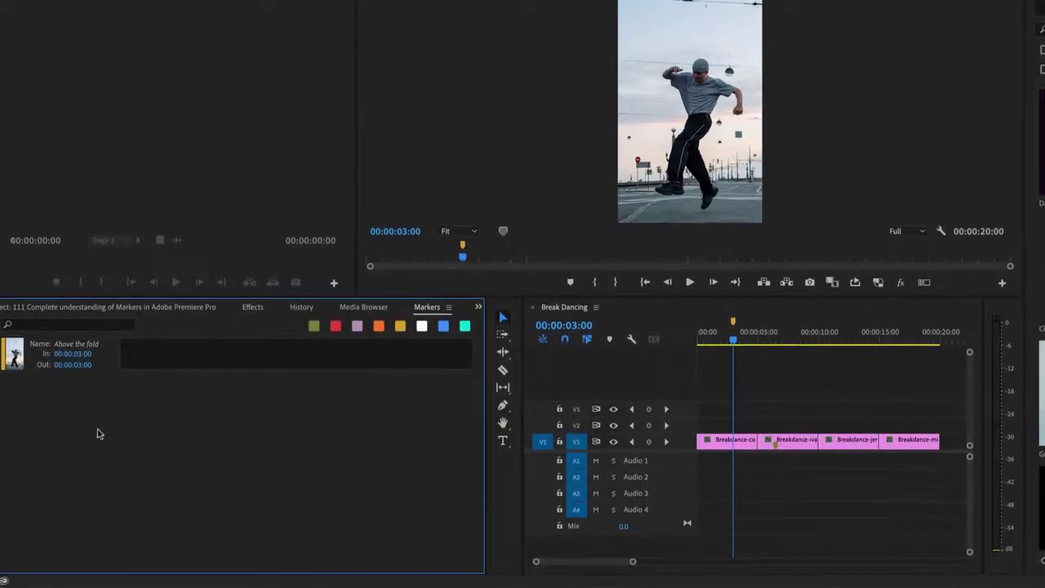
left_click(782, 340)
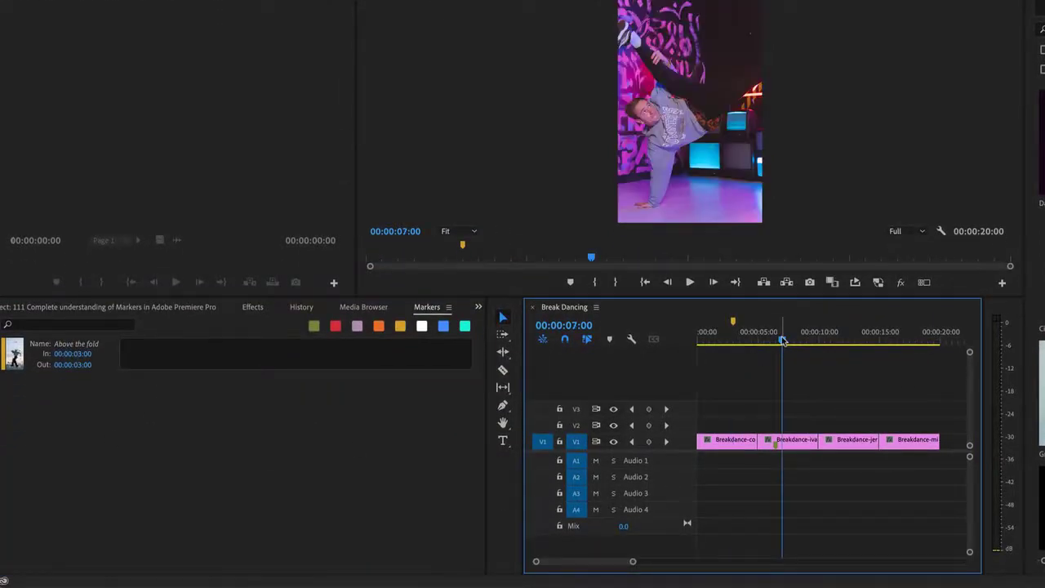
key("m")
double_click(784, 323)
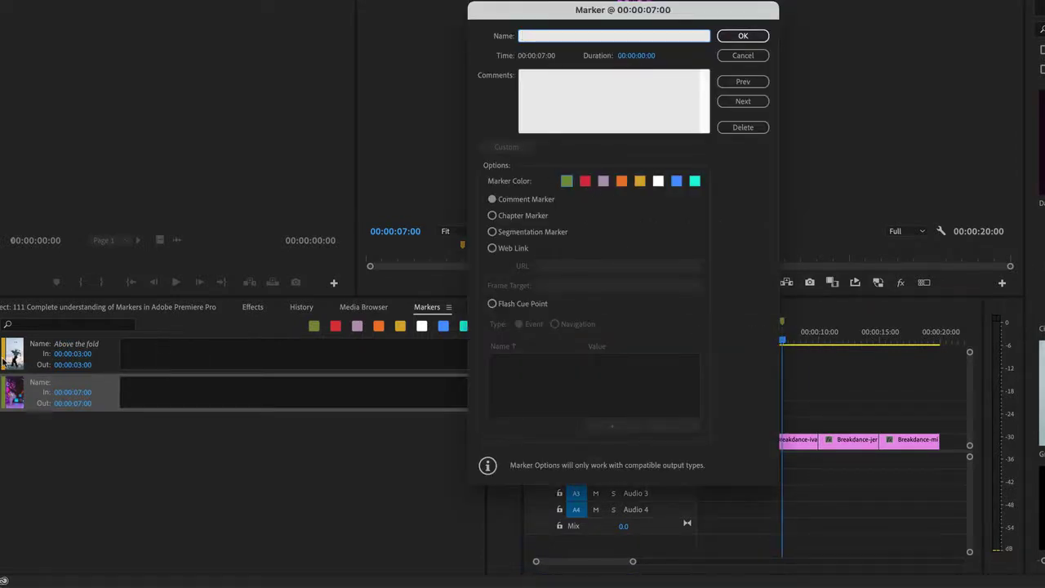
Colour the 7-second marker red and name it 'Reshoot'
left_click(584, 181)
left_click(586, 39)
type("Reshoot")
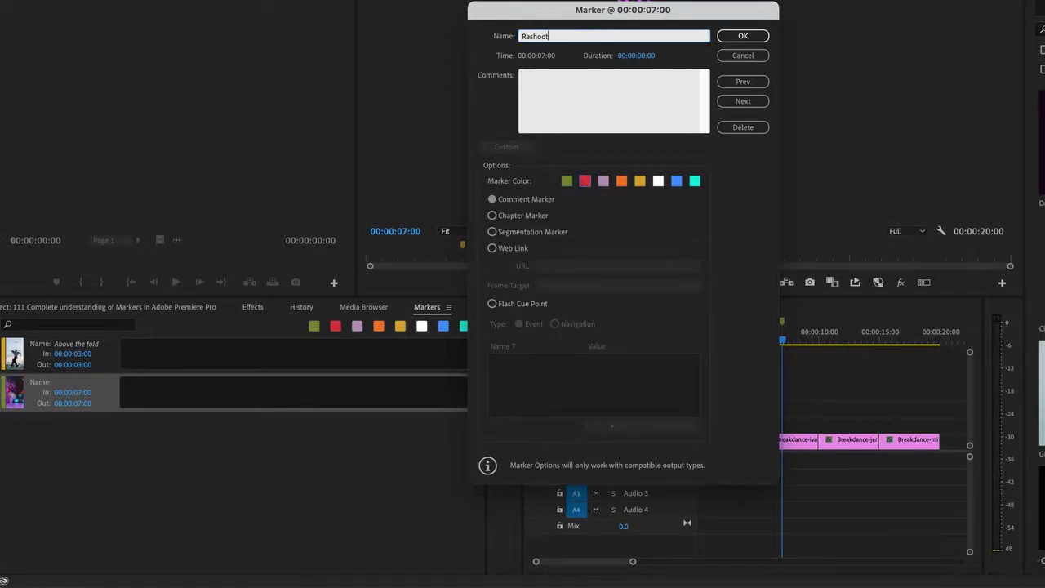
key("Tab")
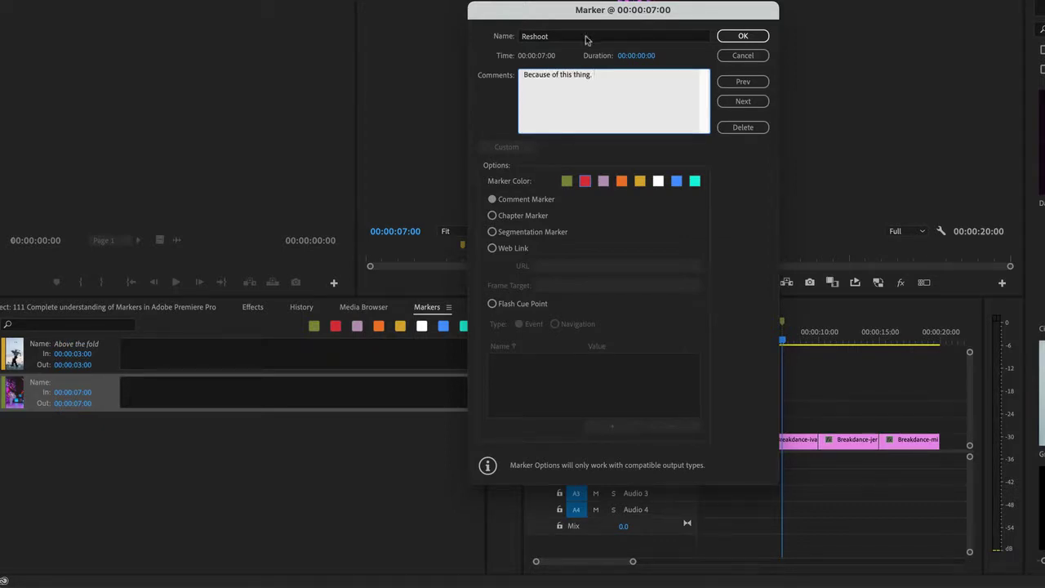
Confirm the Reshoot marker settings, then trial-drag durations on the Reshoot and Above the fold markers
left_click(733, 37)
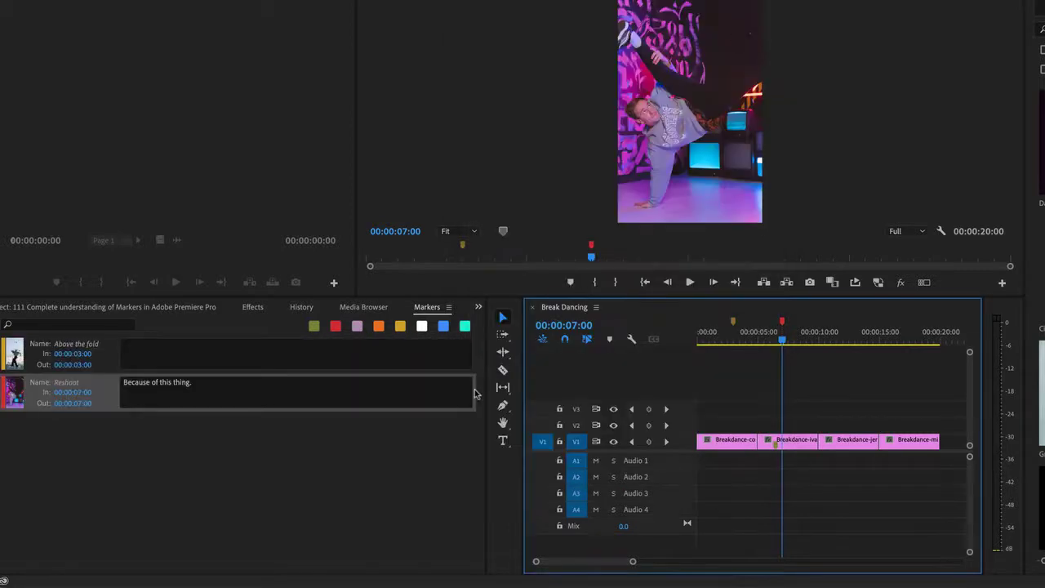
left_click_drag(72, 404, 70, 406)
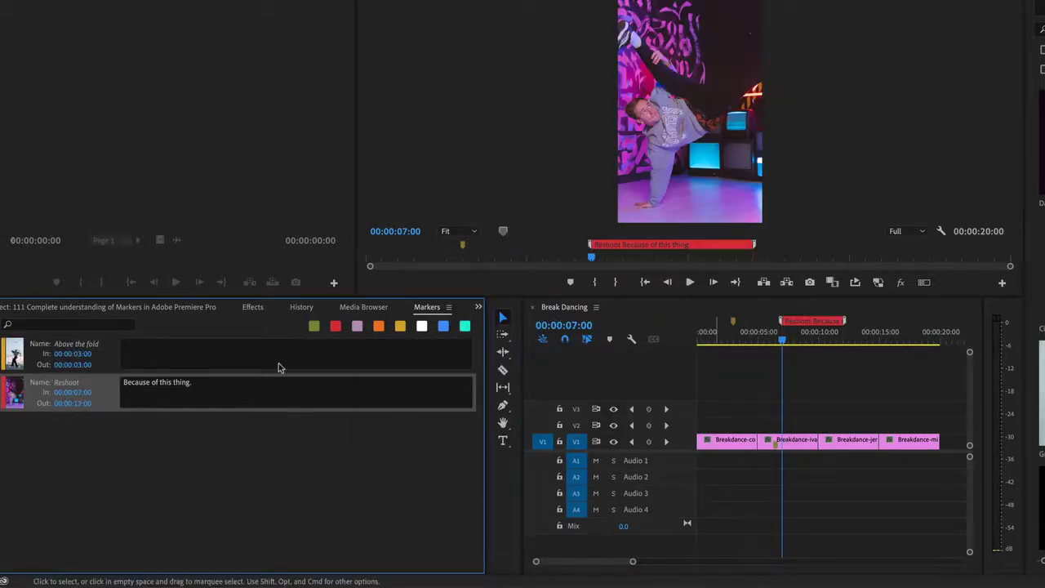
left_click_drag(75, 368, 73, 369)
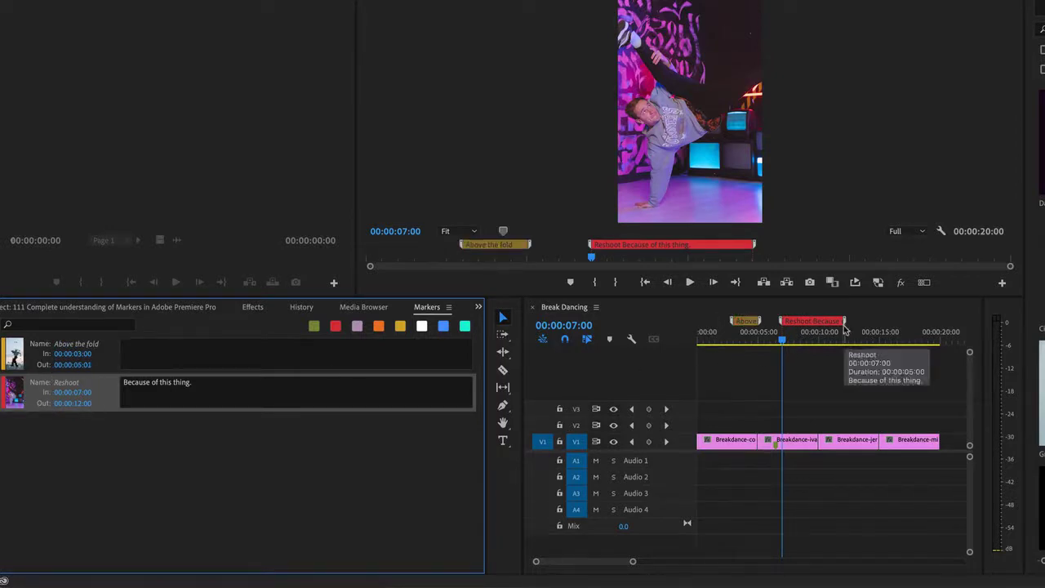
left_click_drag(825, 335, 808, 331)
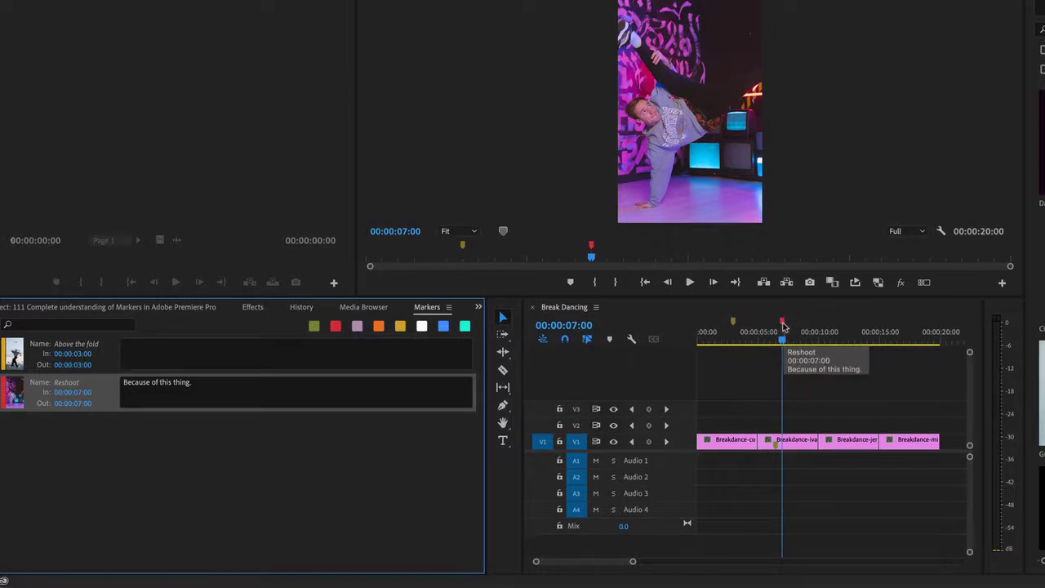
left_click_drag(788, 328, 836, 327)
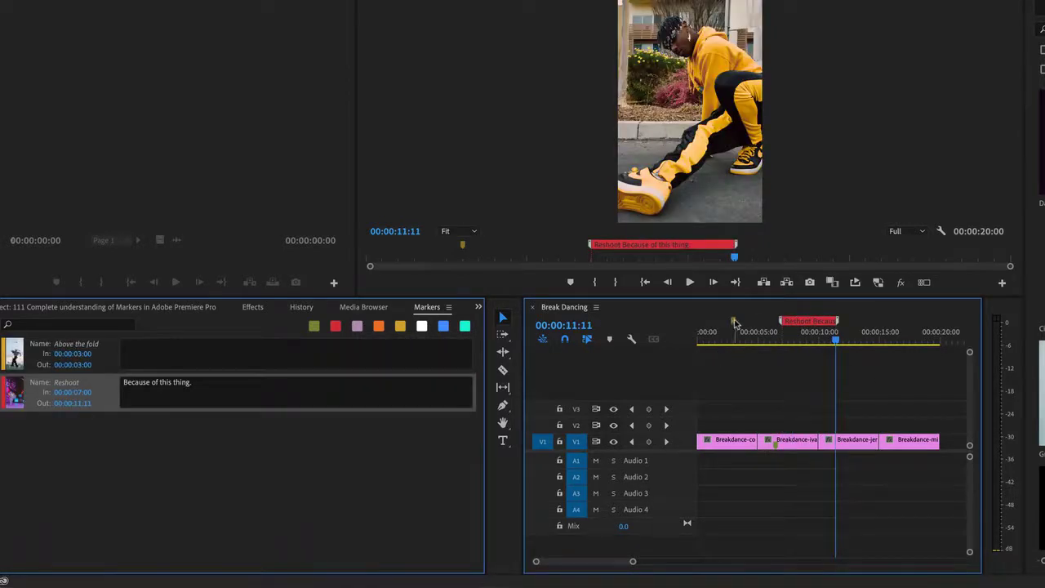
left_click_drag(734, 325, 758, 325)
Undo the trial duration edits and stretch the Reshoot marker's end out to 13:20
key("super+z")
key("super+z")
key("super+z")
key("super+z")
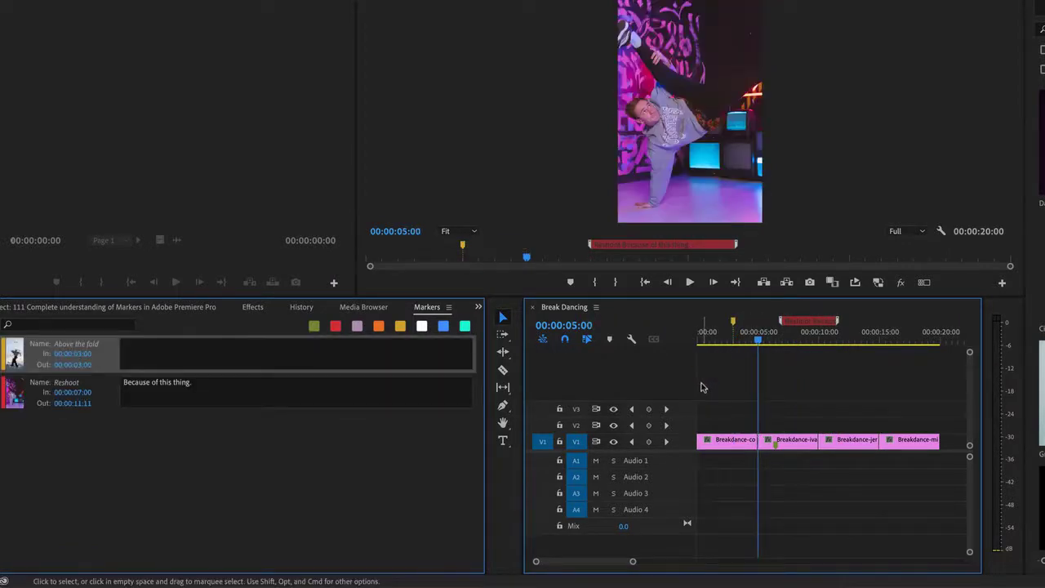
left_click(782, 324)
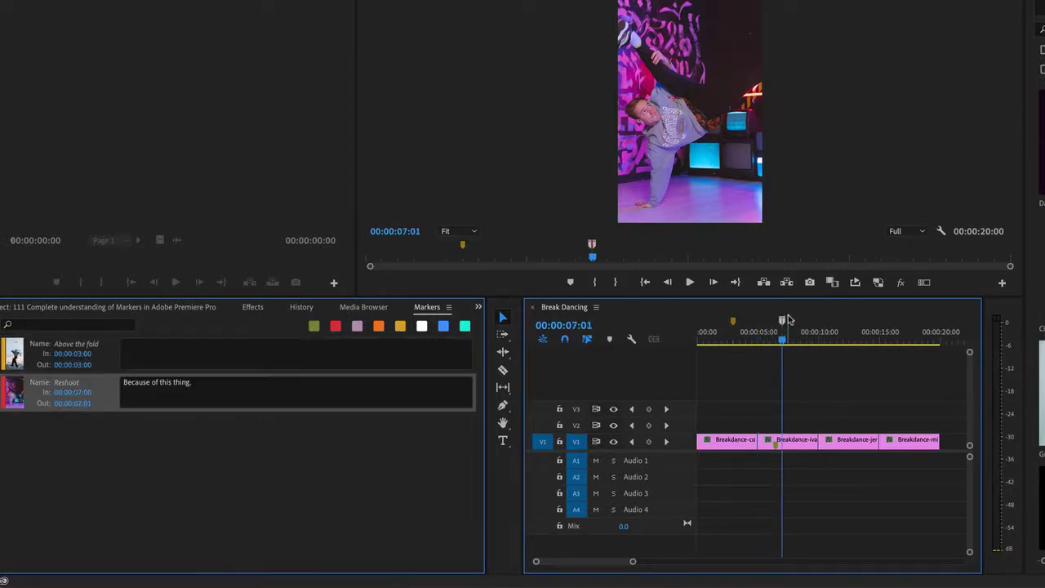
left_click_drag(782, 324, 866, 325)
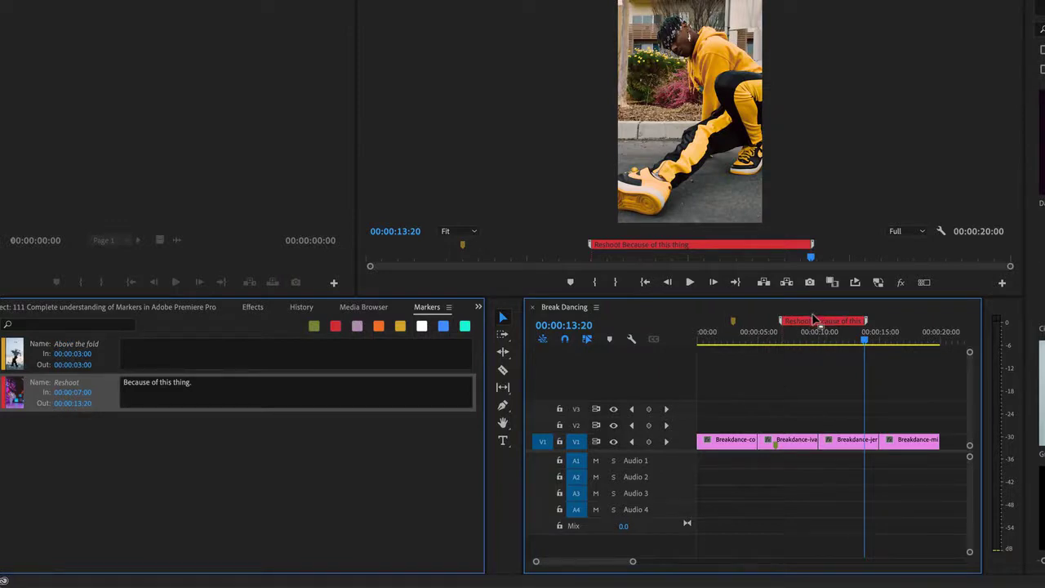
key("minus")
key("minus")
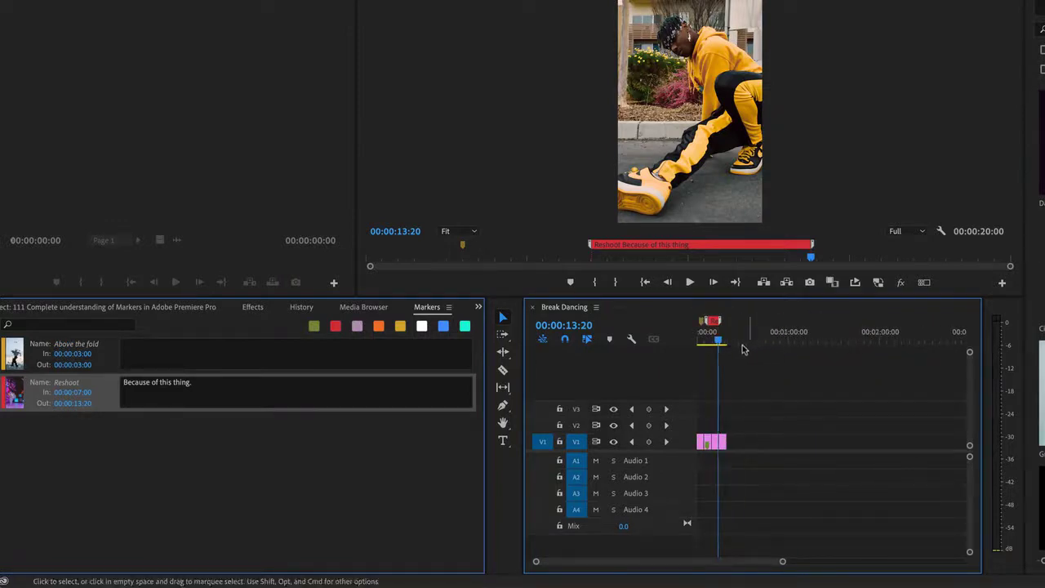
key("equal")
key("equal")
key("equal")
key("equal")
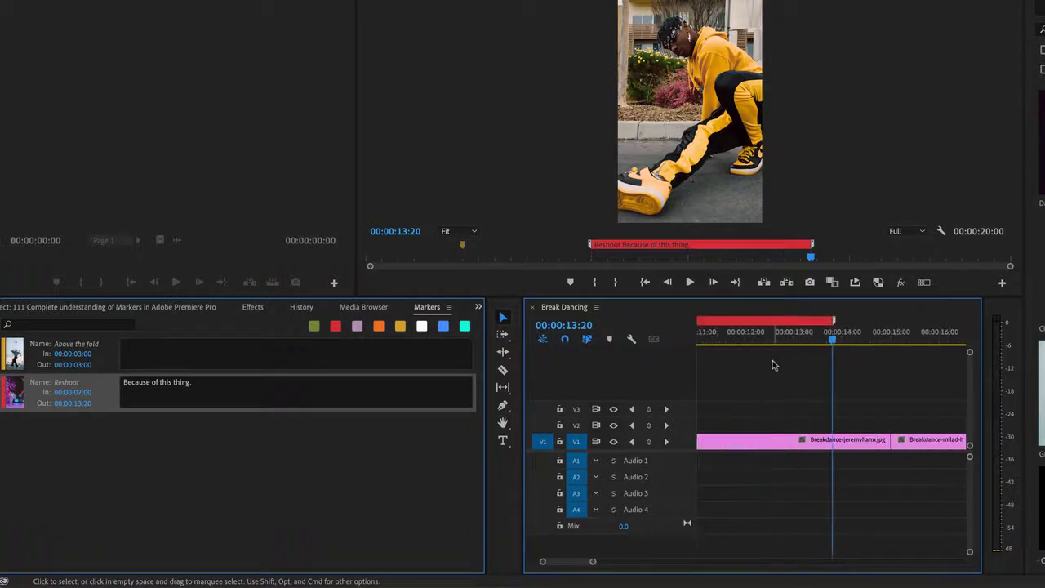
scroll(776, 359, "up", 1)
key("minus")
key("minus")
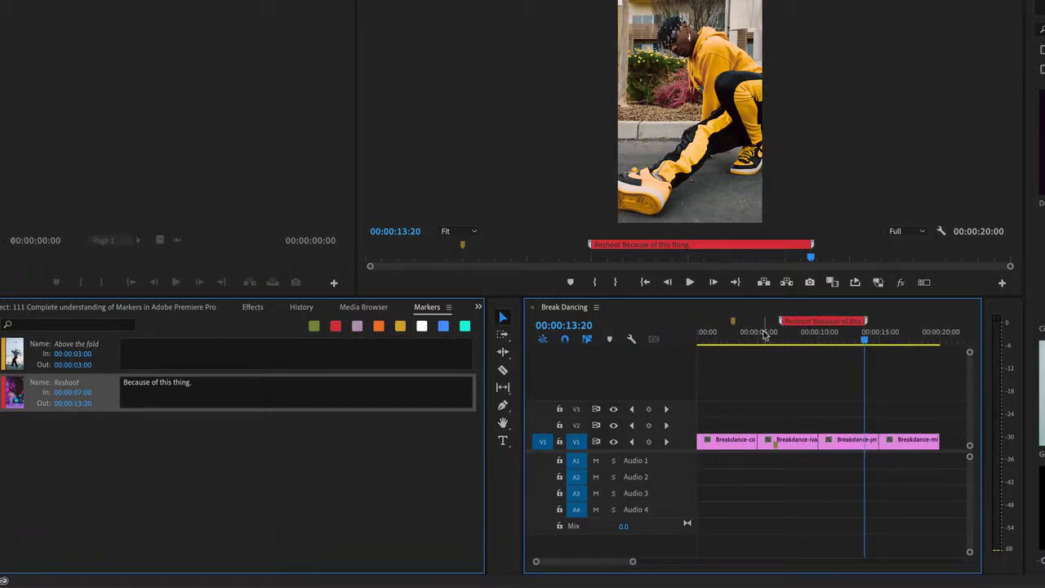
mouse_move(822, 324)
mouse_move(860, 325)
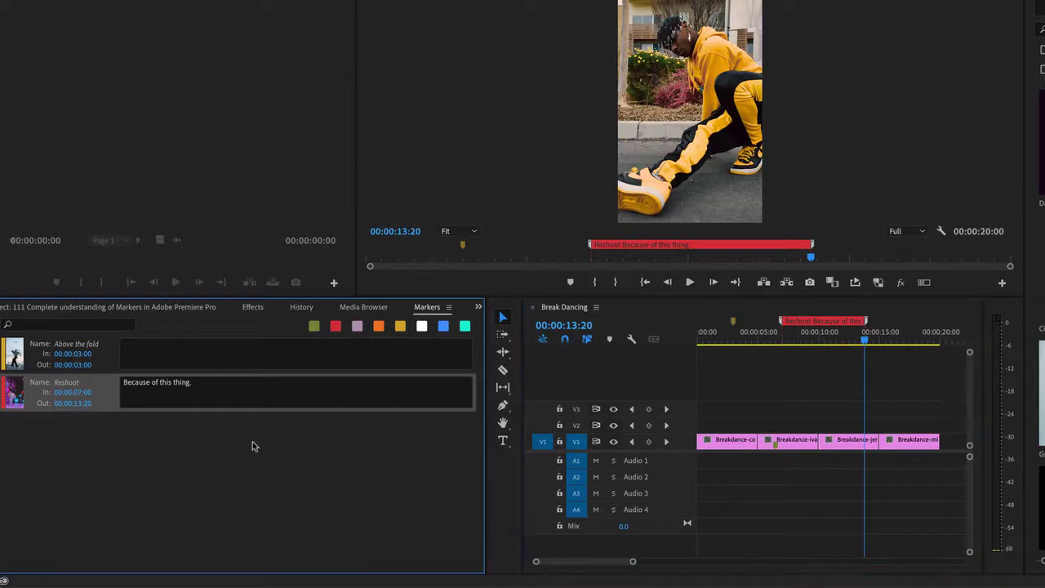
left_click(336, 327)
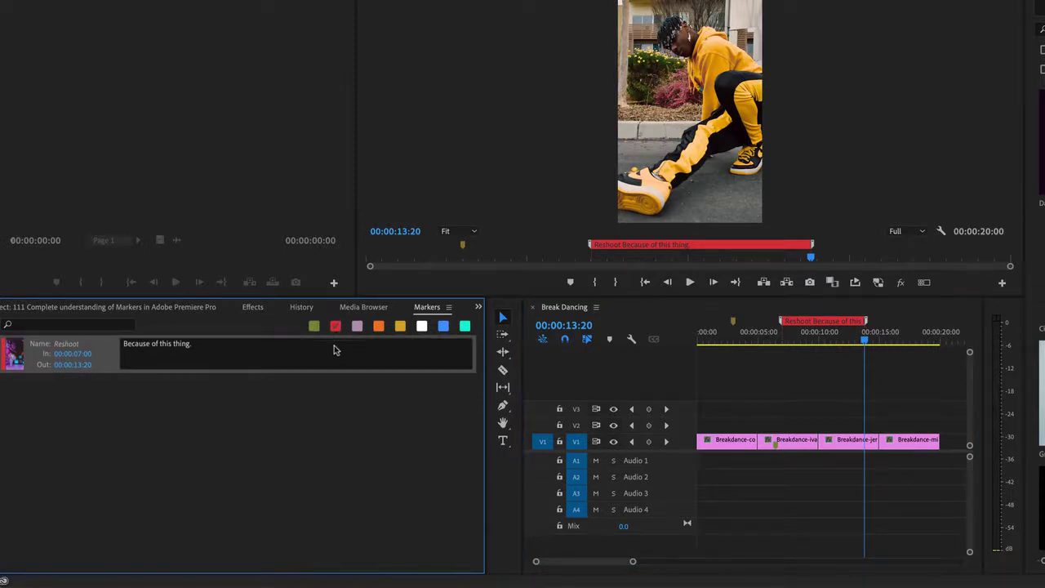
left_click(335, 327)
left_click(313, 326)
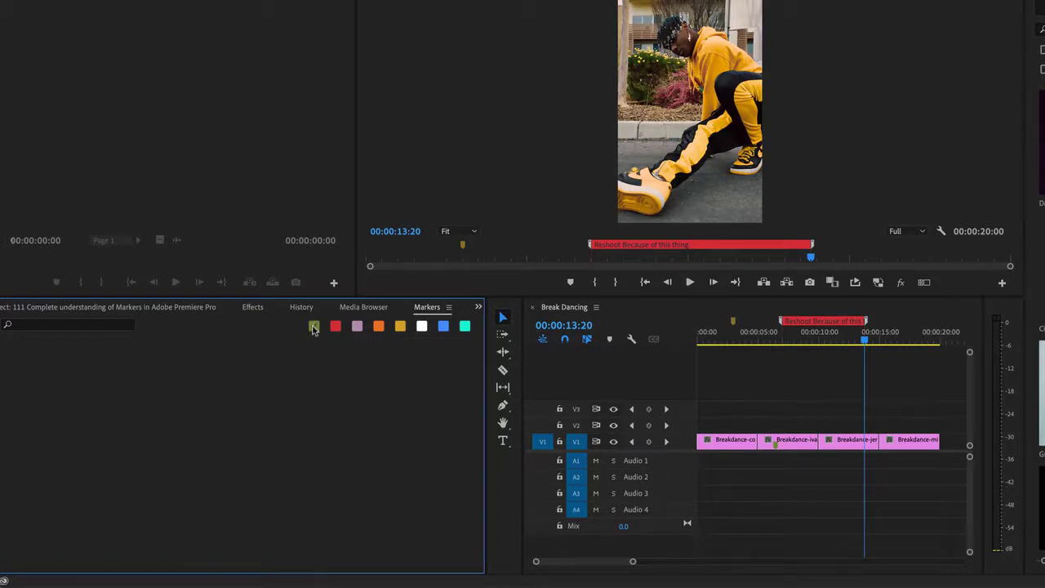
left_click(314, 326)
left_click(379, 327)
left_click(379, 326)
left_click(335, 326)
left_click(379, 326)
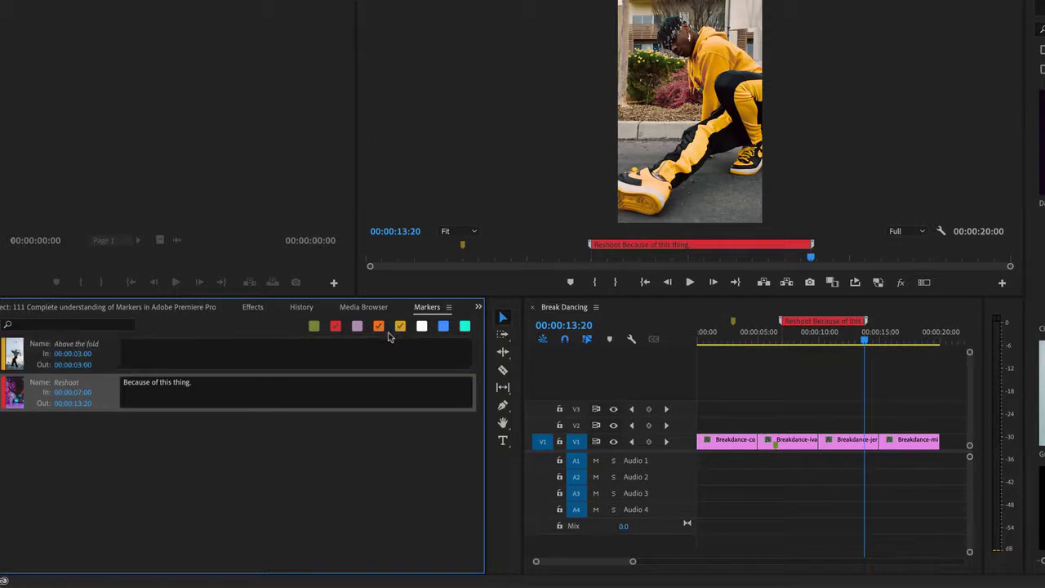
left_click(379, 326)
left_click(379, 326)
left_click(336, 327)
left_click(801, 520)
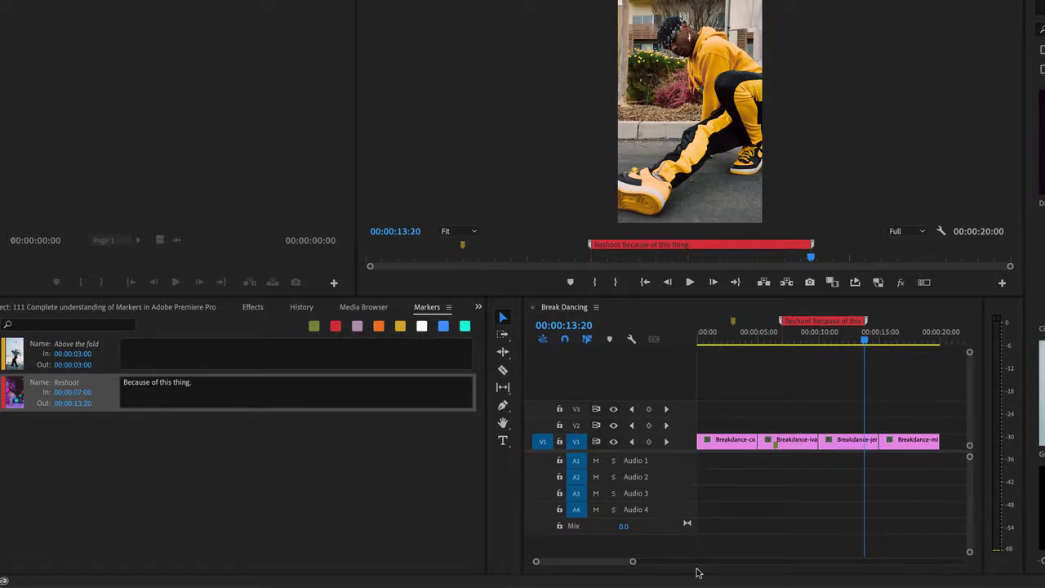
Add markers at 00:00:16:01 and 00:00:18:06 with M
left_click(893, 338)
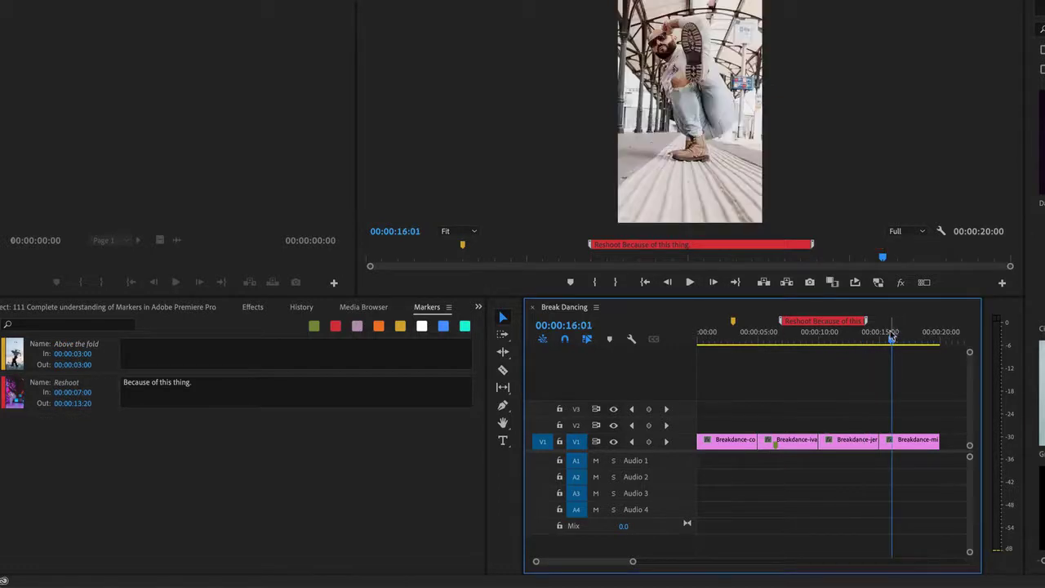
key("m")
left_click(919, 335)
key("m")
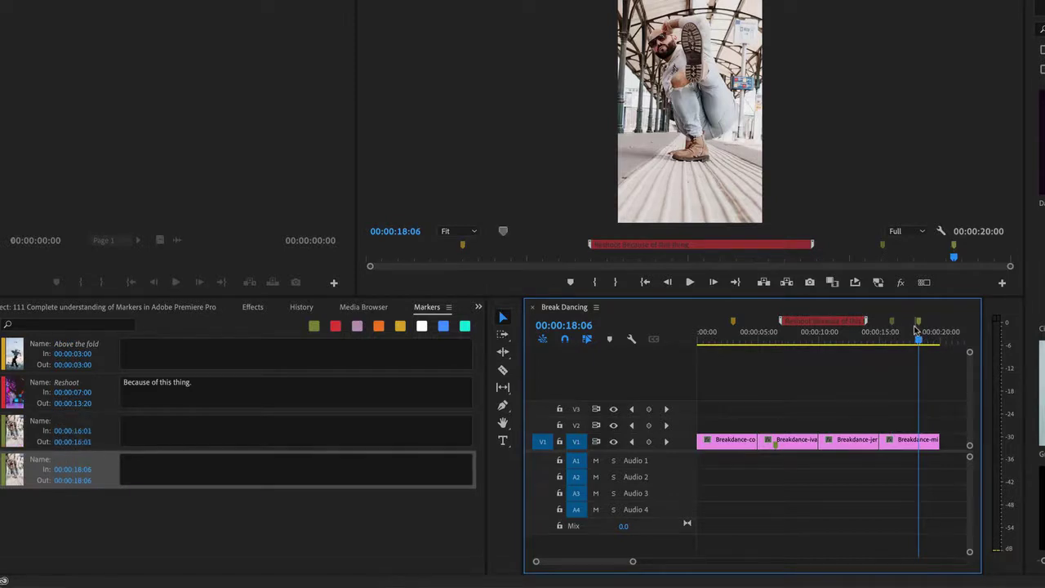
From the sequence start, step forward and back through the markers, ending on Reshoot at 00:00:07:00
left_click(690, 328)
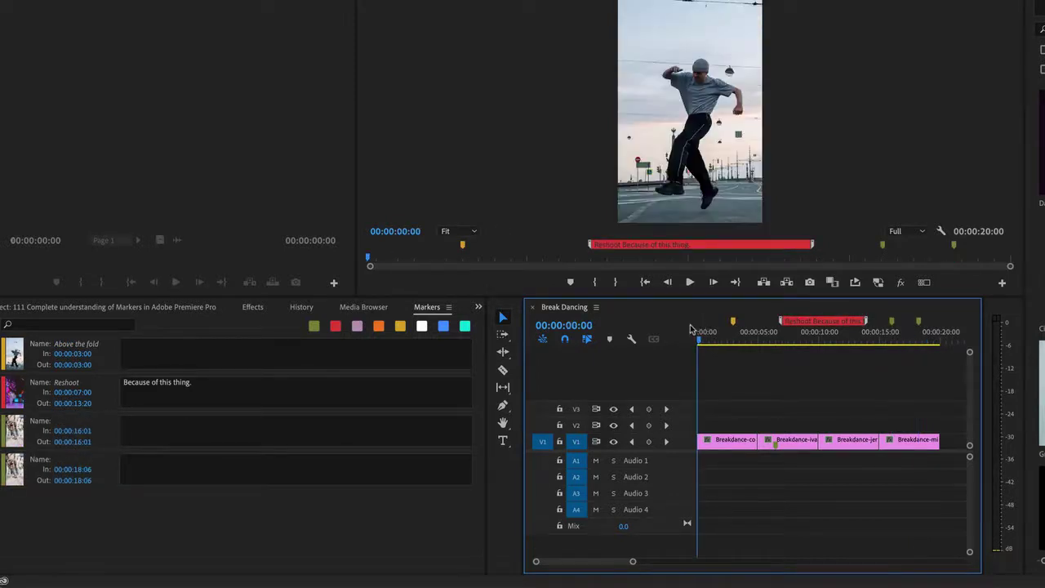
key("shift+m")
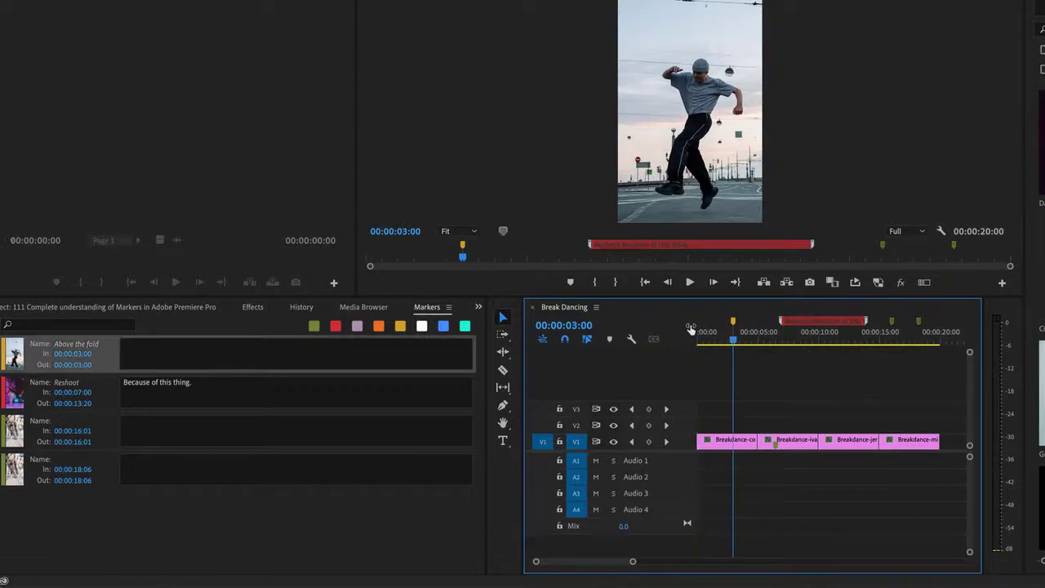
key("space")
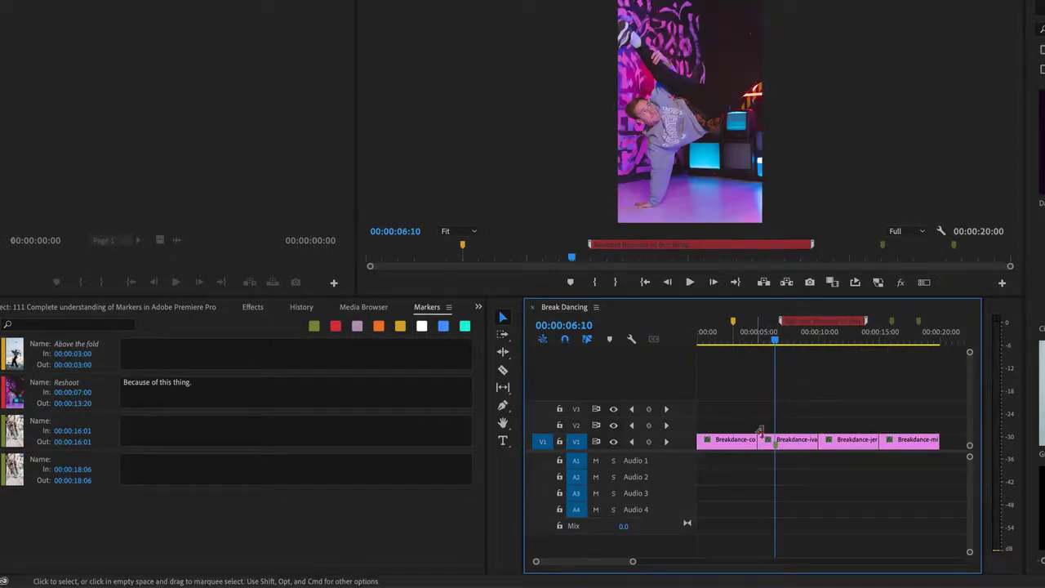
key("shift+m")
key("shift+m")
key("shift+m")
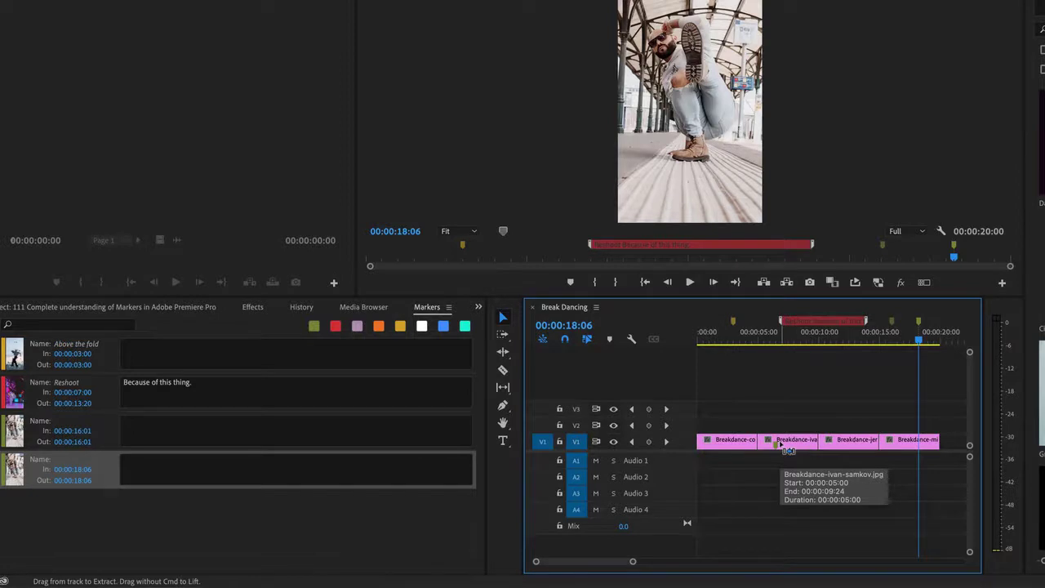
key("super+shift+m")
key("super+shift+m")
key("super+shift+m")
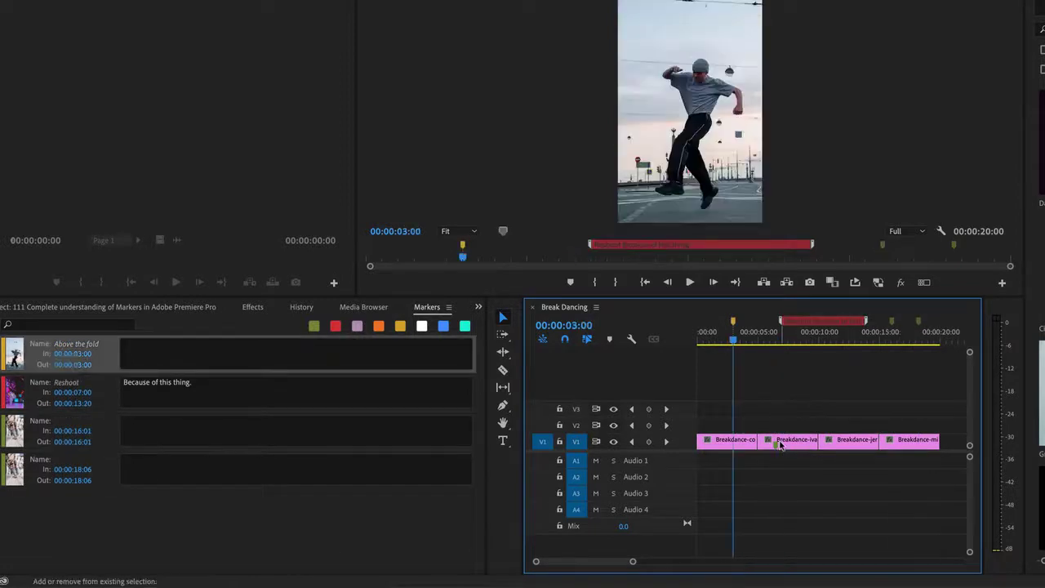
key("shift+m")
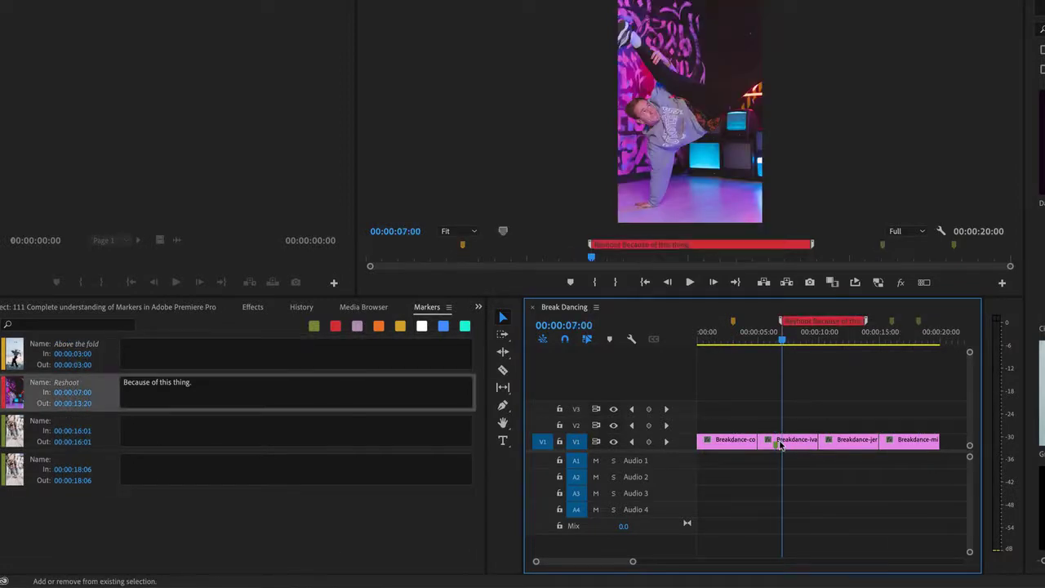
Add Go to Next Marker and Go to Previous Marker buttons to the Program Monitor controls
left_click(1002, 283)
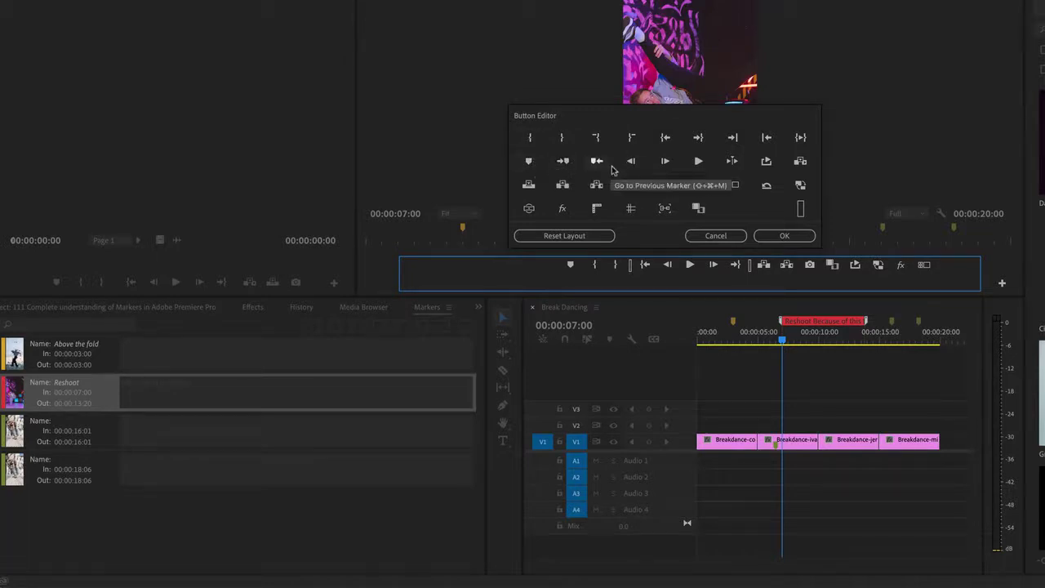
mouse_move(563, 161)
left_mouse_down()
mouse_move(908, 278)
mouse_move(947, 266)
left_mouse_up()
mouse_move(596, 161)
left_mouse_down()
mouse_move(890, 263)
mouse_move(952, 269)
mouse_move(925, 268)
left_mouse_up()
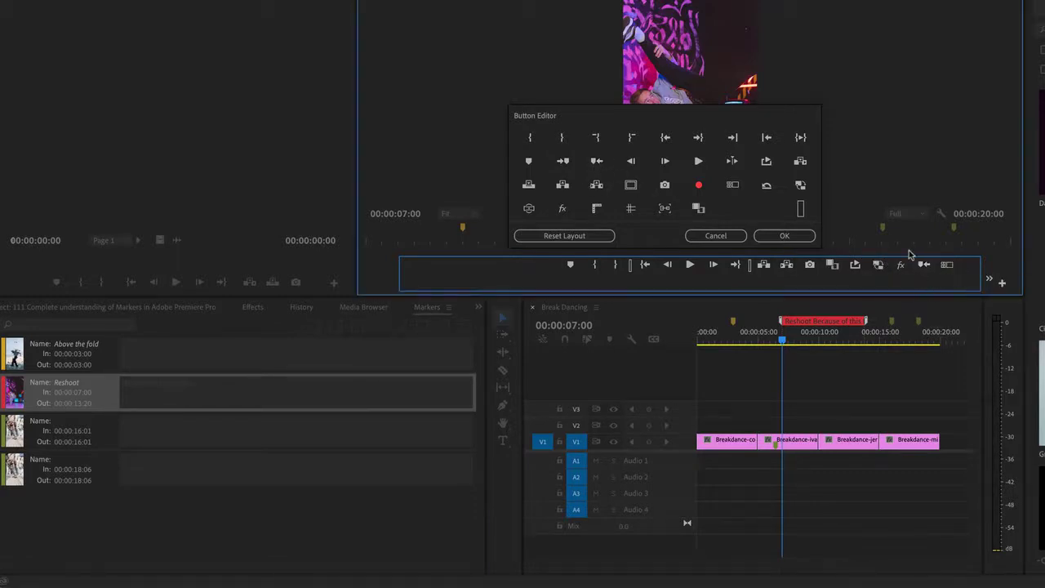
left_click(783, 236)
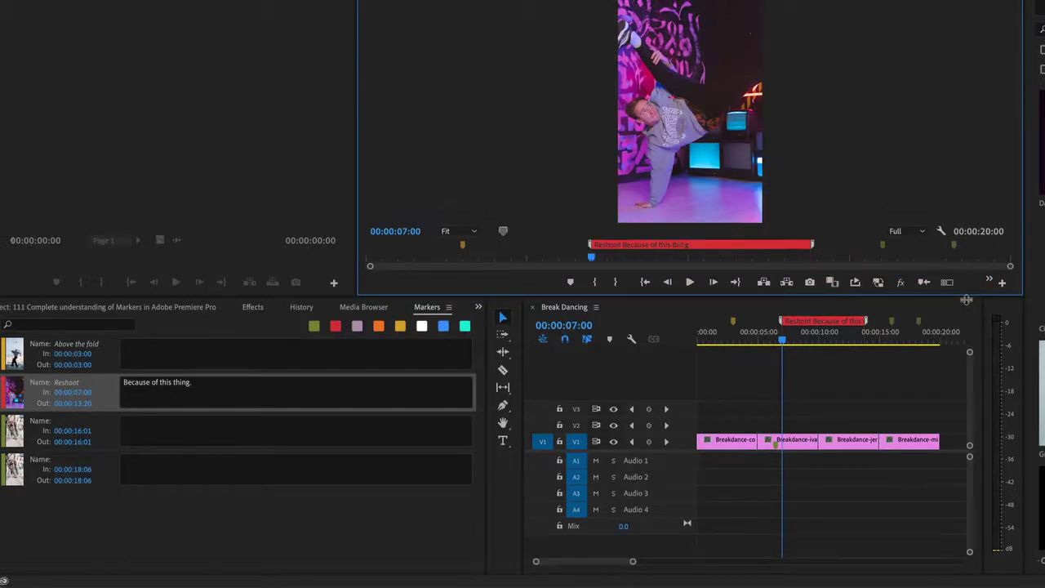
Remove the Lift and Extract buttons and move the spacer toward the end of the controls
left_click(1002, 283)
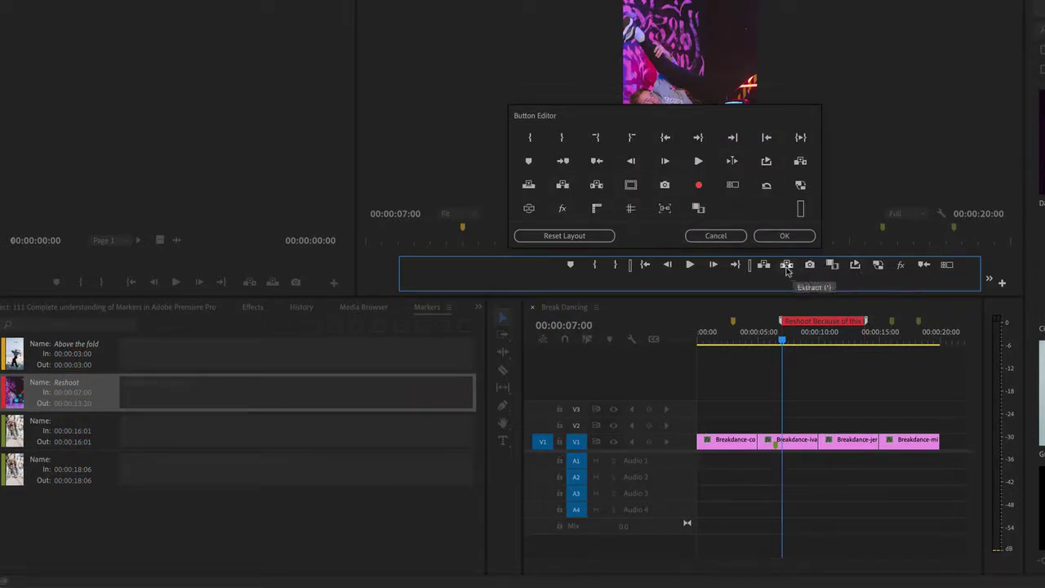
mouse_move(764, 264)
left_mouse_down()
mouse_move(756, 203)
mouse_move(766, 230)
left_mouse_up()
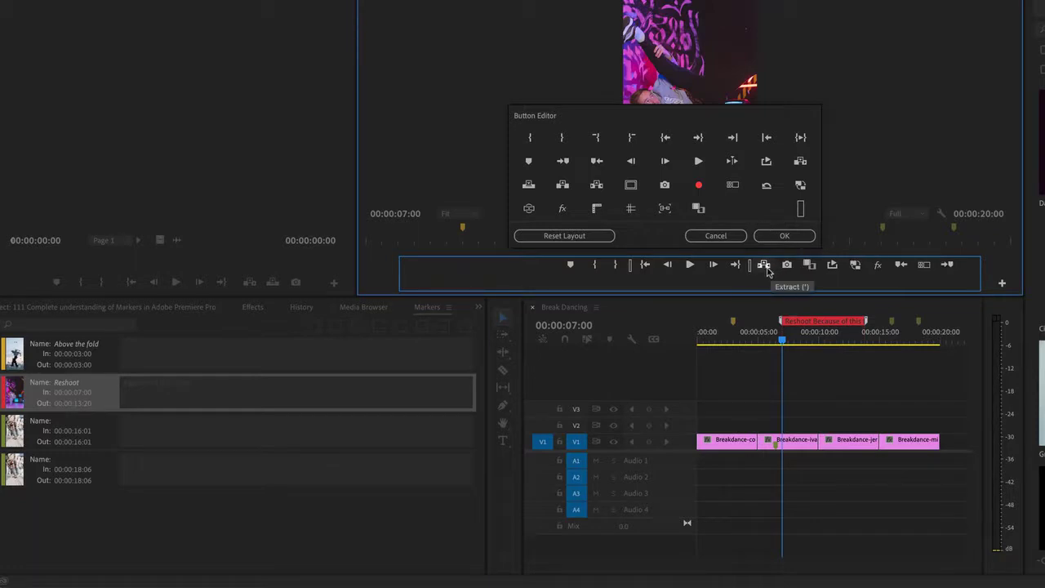
left_click_drag(765, 265, 758, 245)
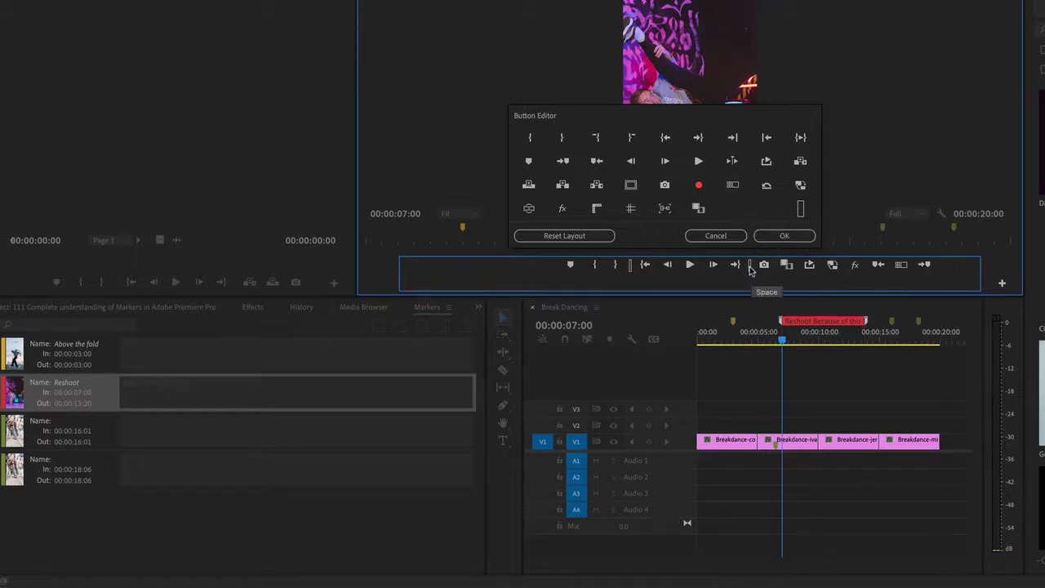
left_click_drag(750, 270, 913, 276)
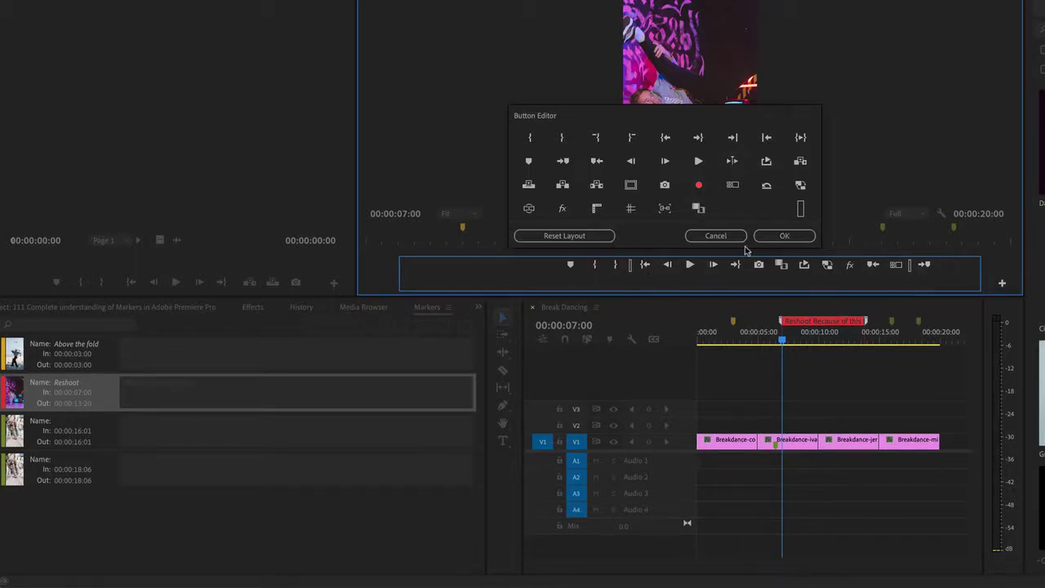
key("Return")
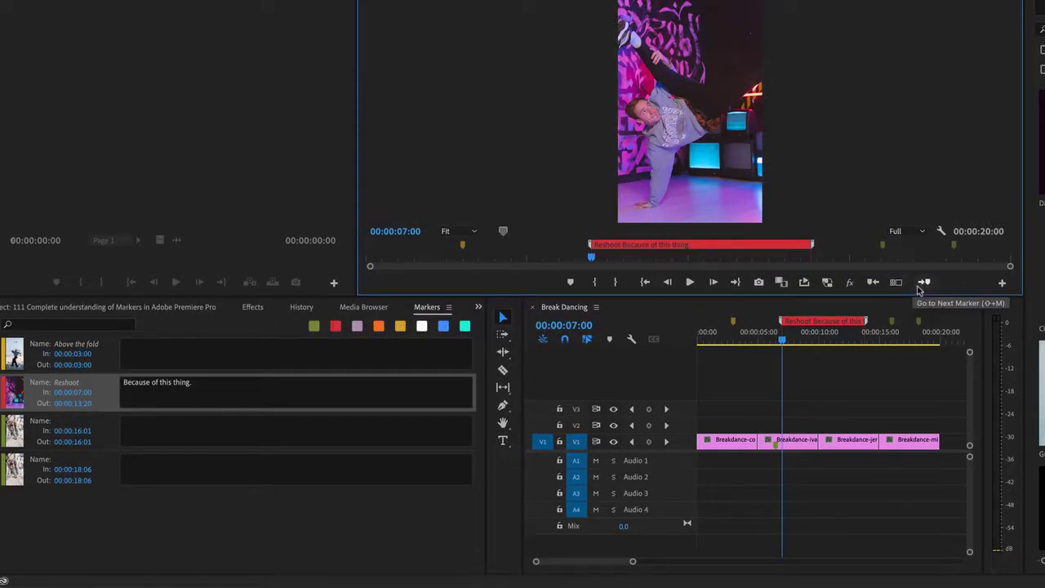
Re-add the Go to Previous Marker button to the Program Monitor controls
left_click(1002, 283)
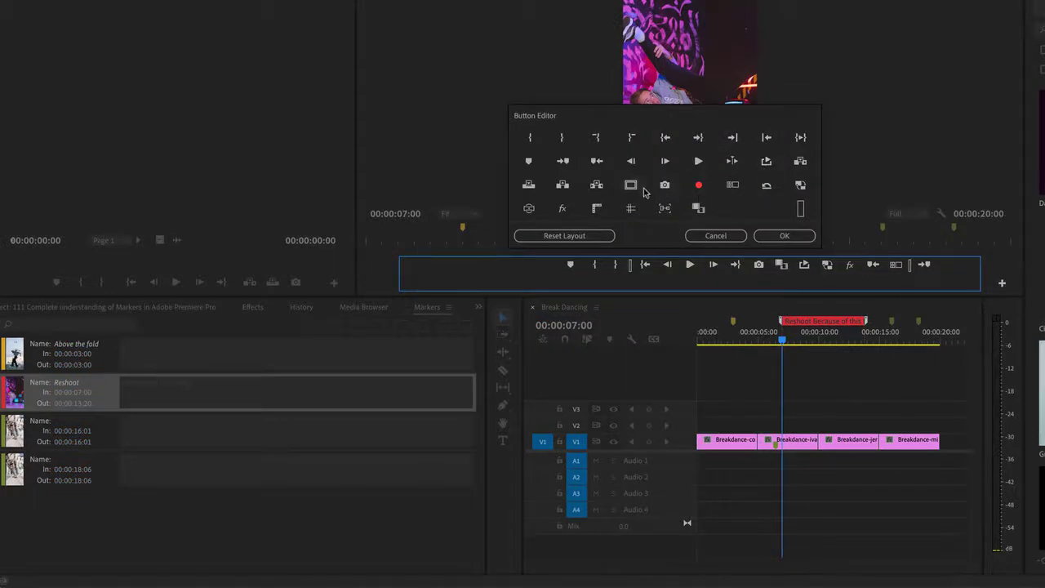
mouse_move(597, 161)
left_mouse_down()
mouse_move(874, 264)
mouse_move(925, 270)
left_mouse_up()
left_click(784, 235)
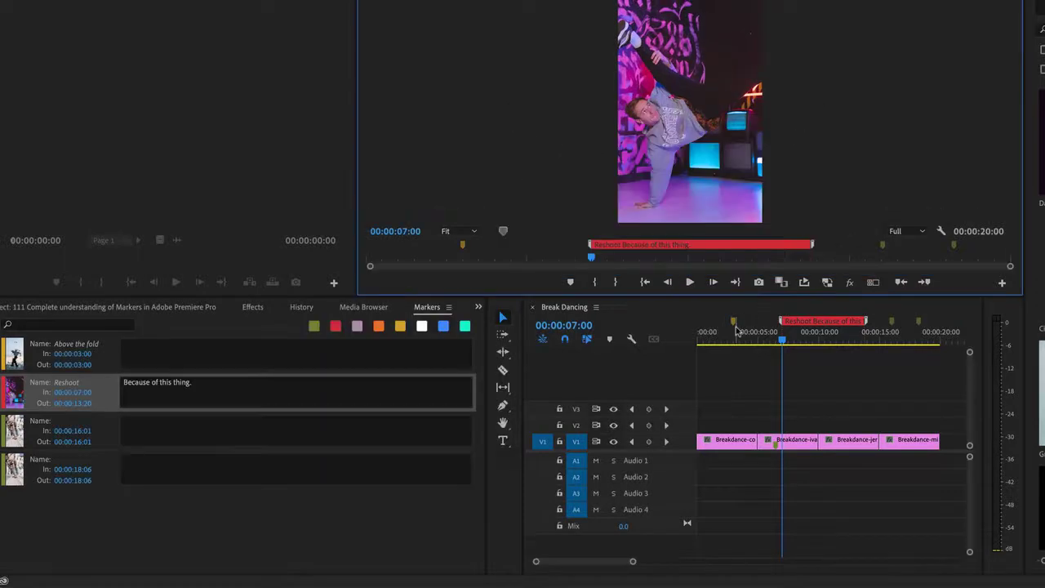
Bring up the Project panel and select only Breakdance-ivan-samkov.jpg
left_click(756, 387)
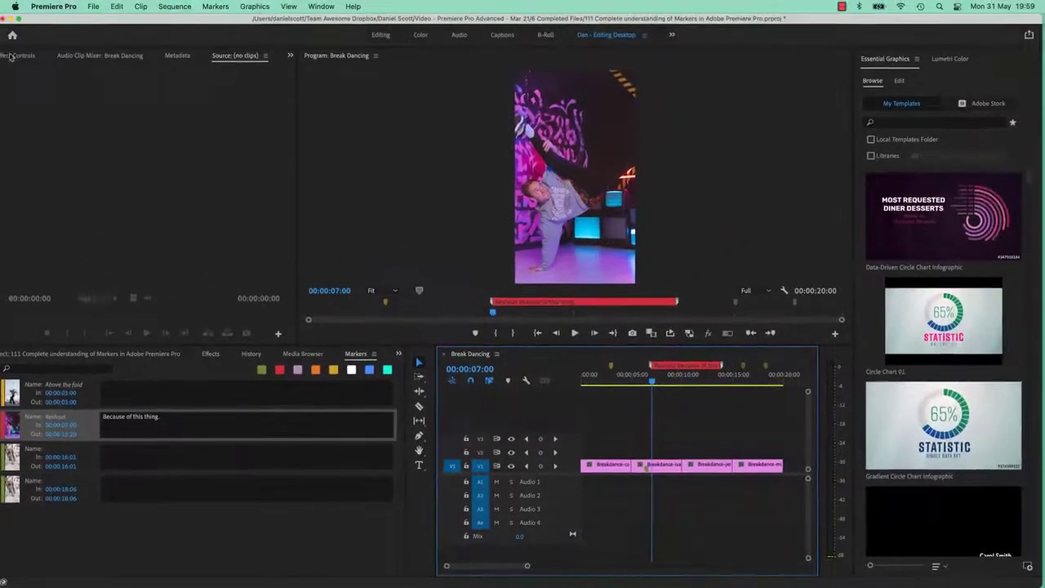
left_click(31, 57)
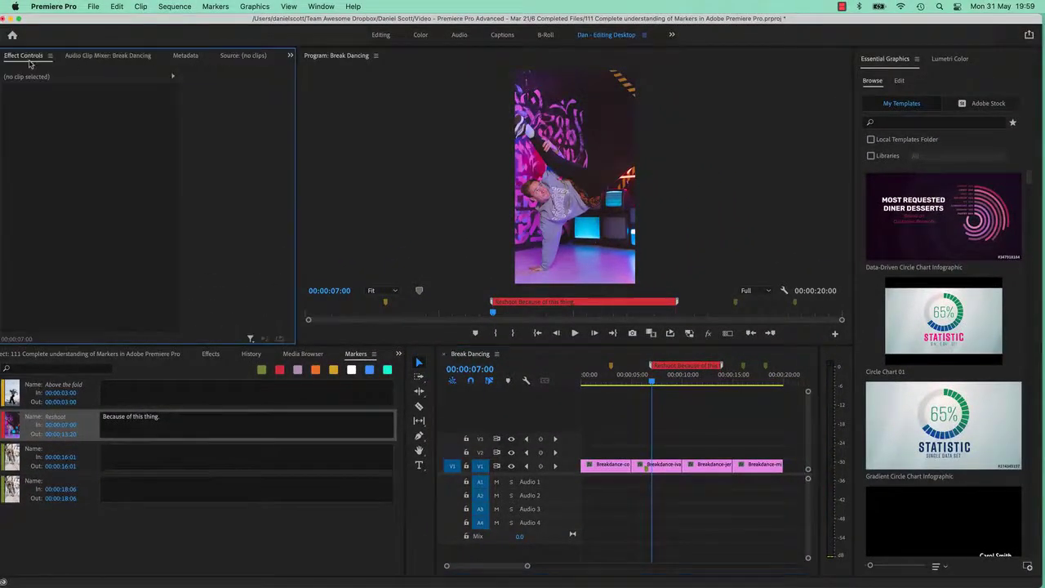
left_click(290, 55)
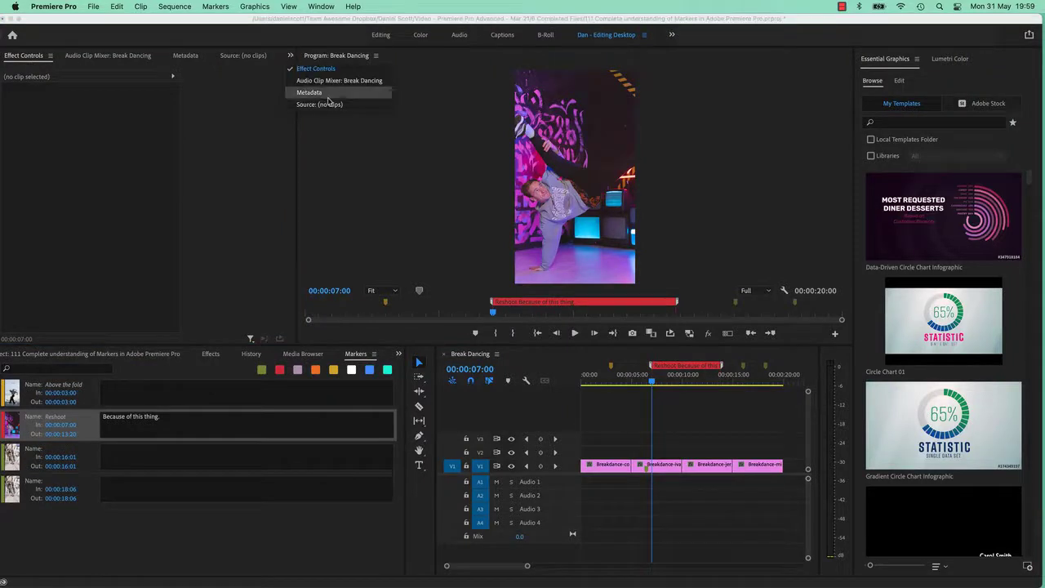
left_click(88, 356)
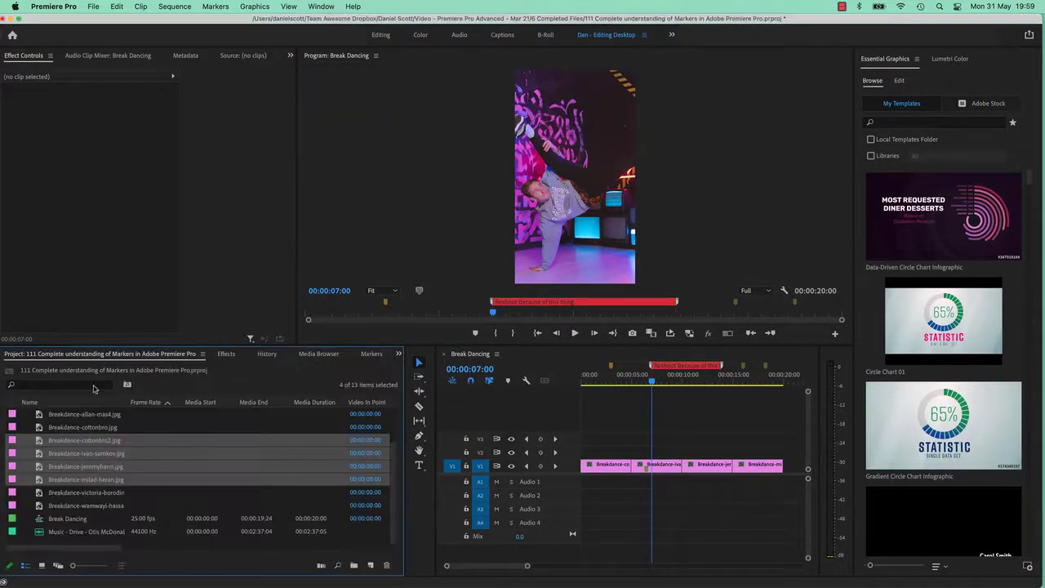
left_click(154, 462)
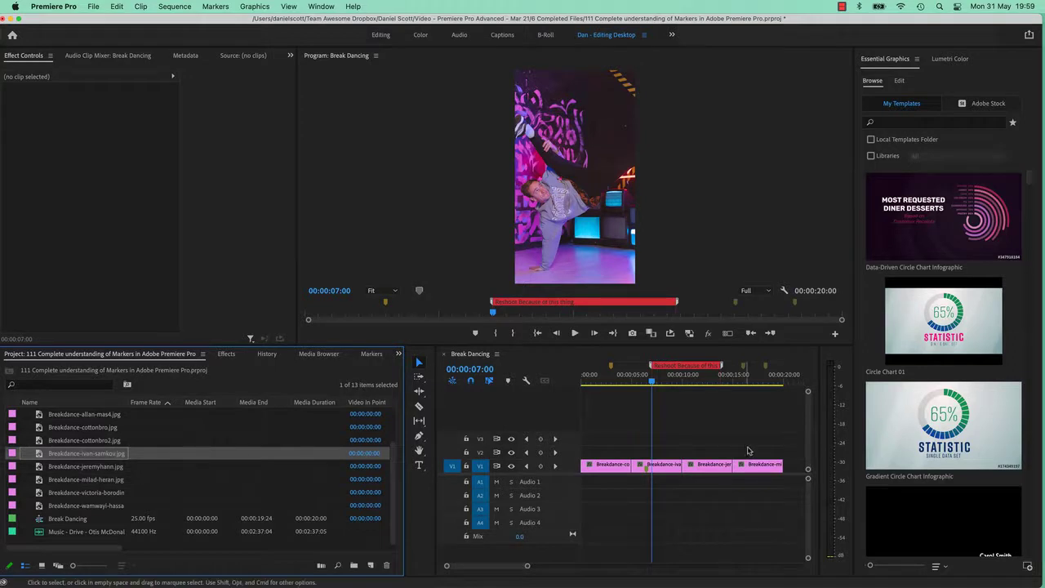
left_click(726, 370)
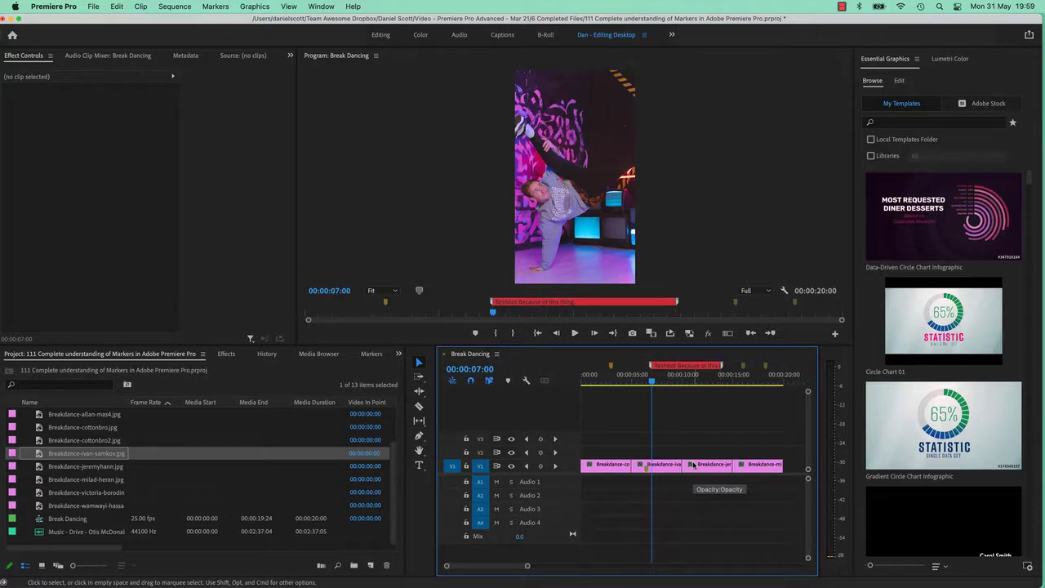
Find in the timeline markers containing 'reshoot', landing on the Reshoot marker at 00:00:07:00
key("cmd+f")
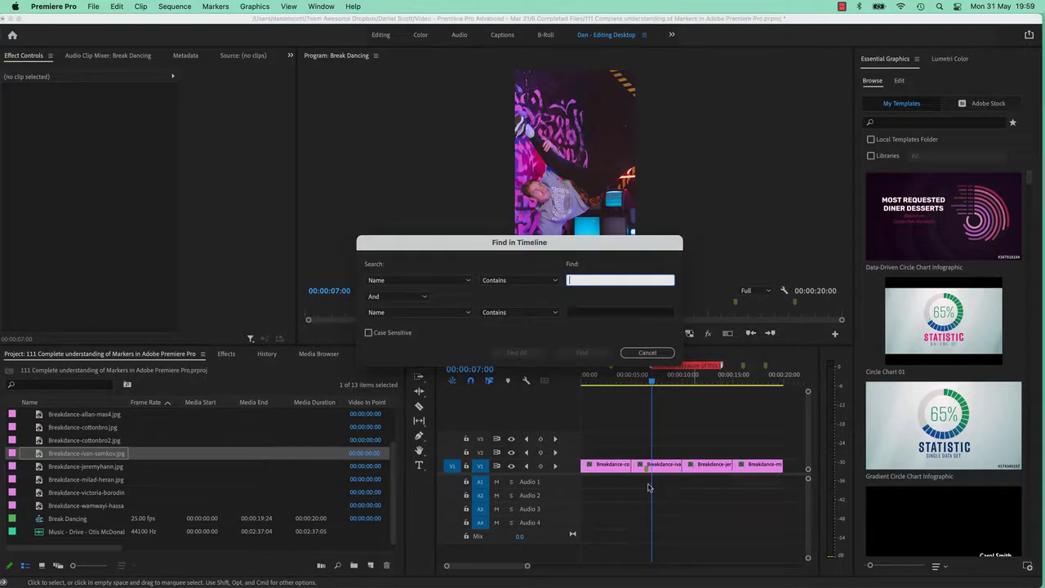
left_click(425, 280)
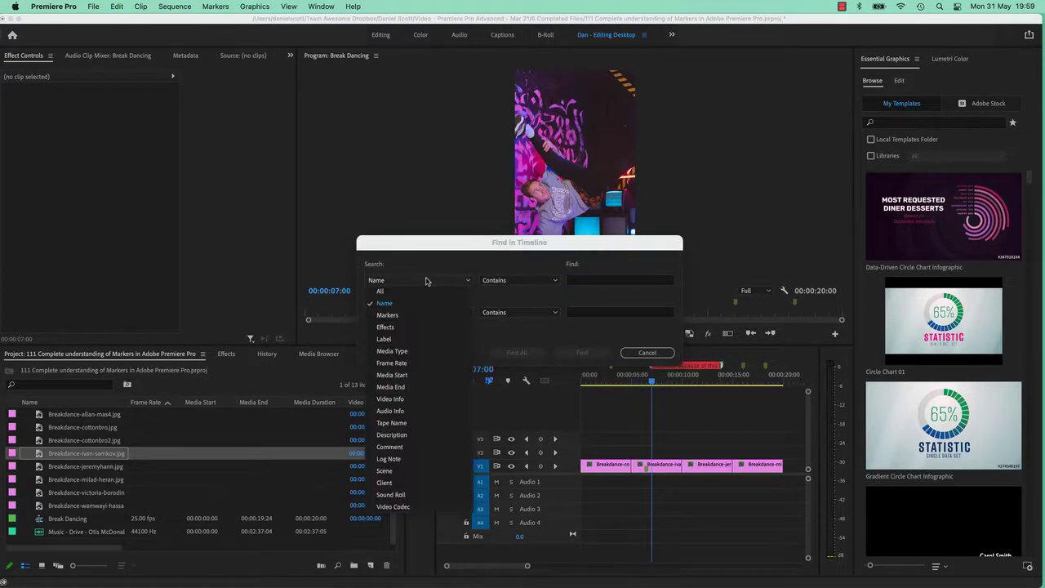
left_click(417, 315)
left_click(597, 281)
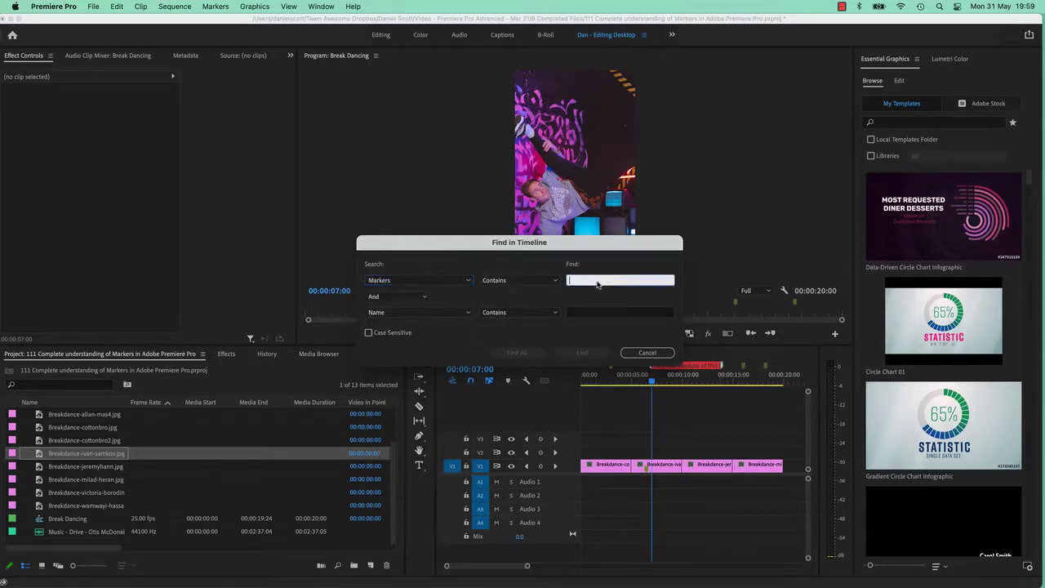
type("i")
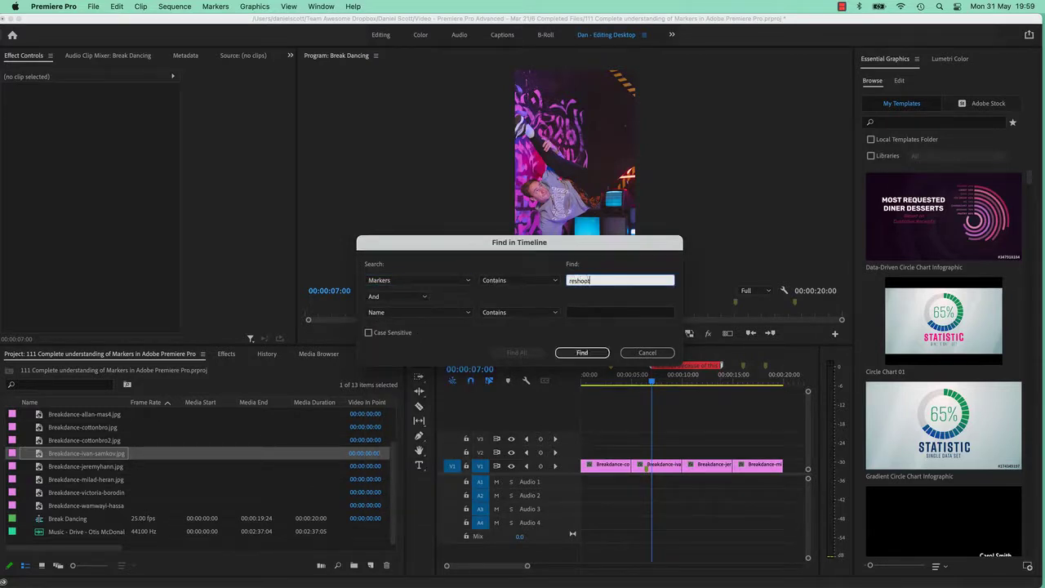
left_click(582, 352)
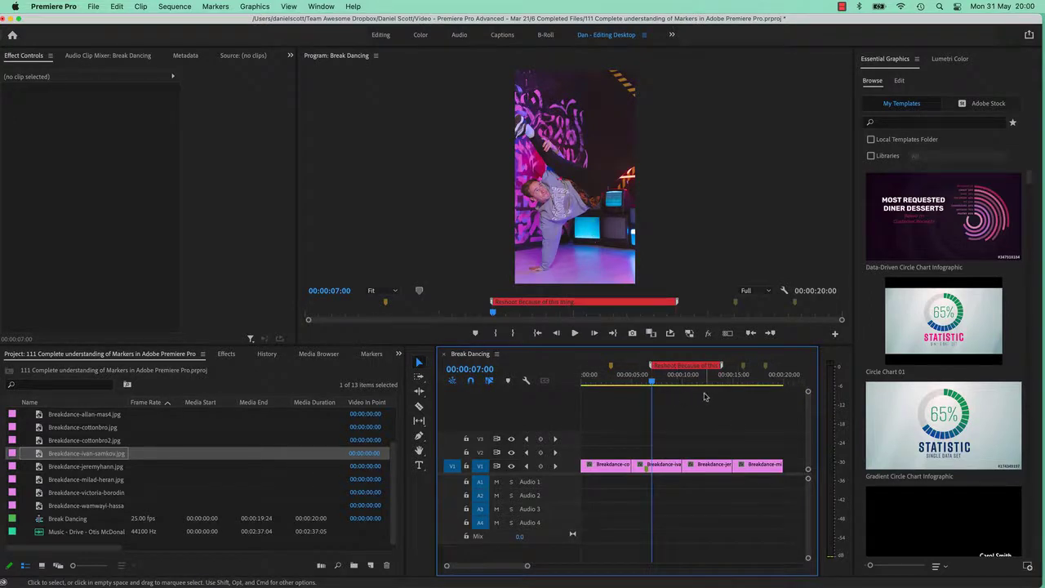
Marquee-select the four V1 clips and enable Markers > Ripple Sequence Markers
left_click_drag(790, 417, 599, 475)
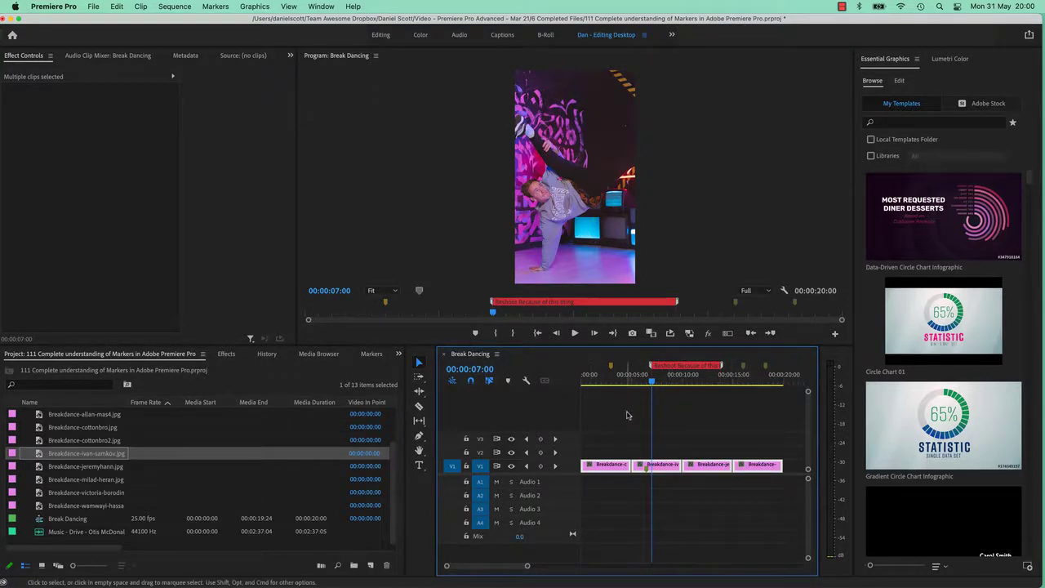
left_click(173, 6)
mouse_move(204, 4)
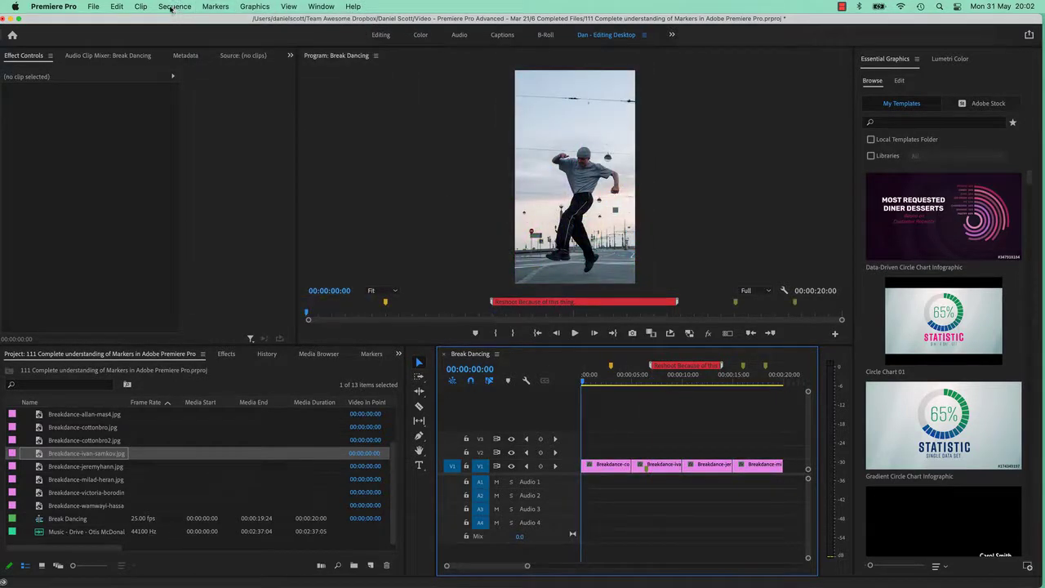
left_click(173, 7)
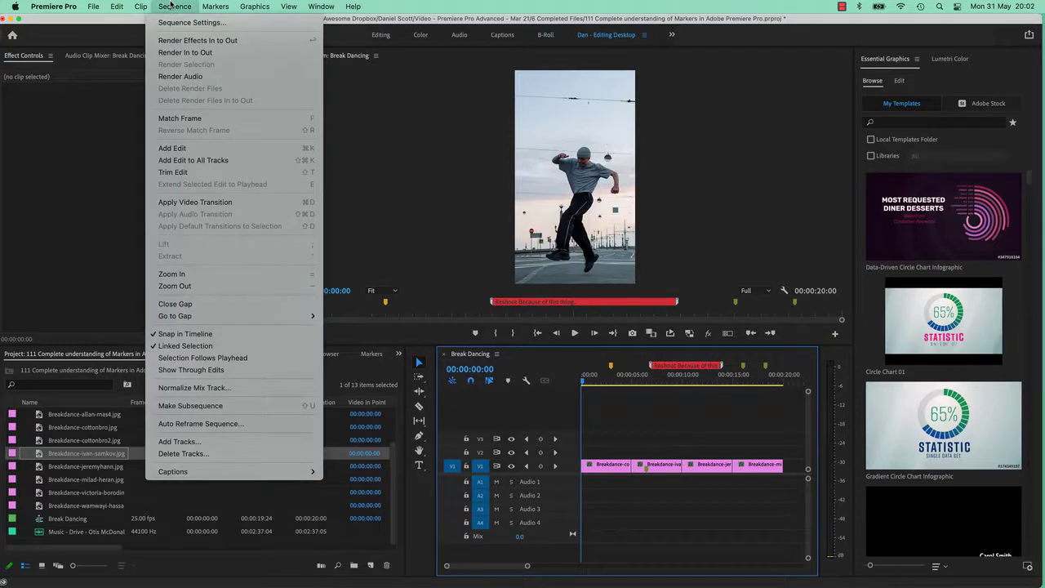
mouse_move(214, 6)
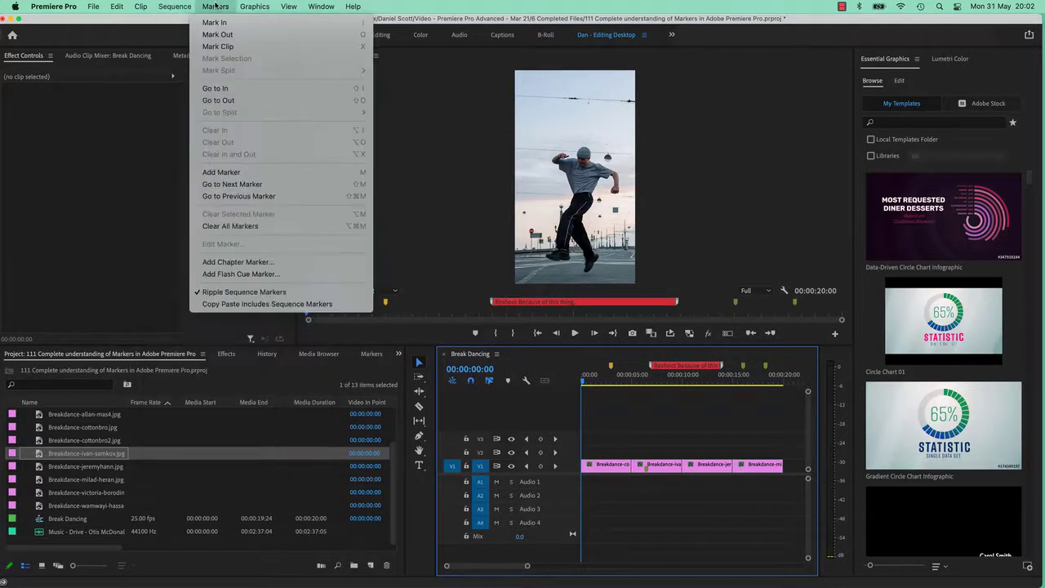
left_click(236, 292)
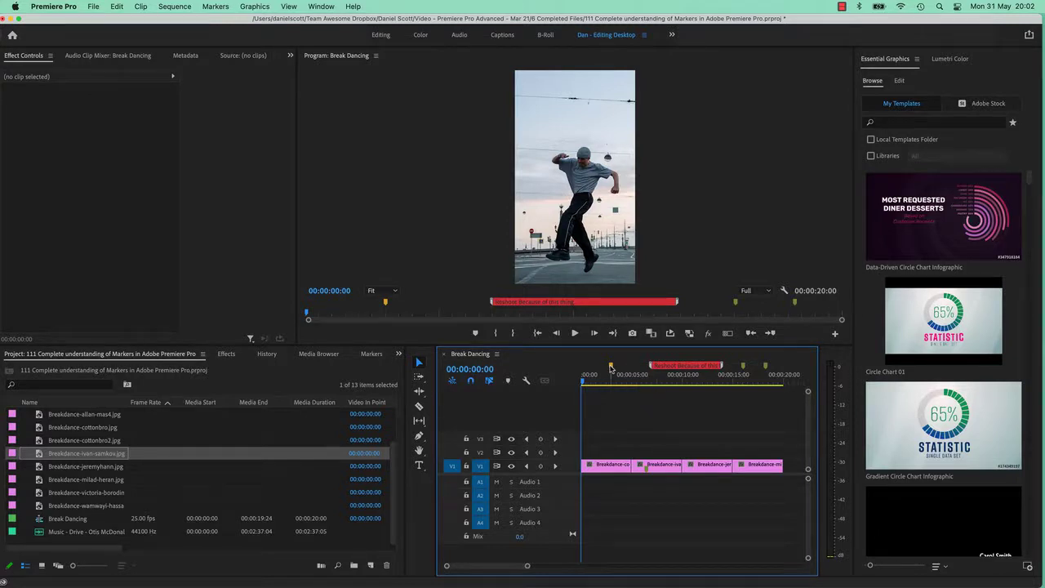
Ripple-delete the first V1 clip to watch the markers shift, then undo
left_click(604, 465)
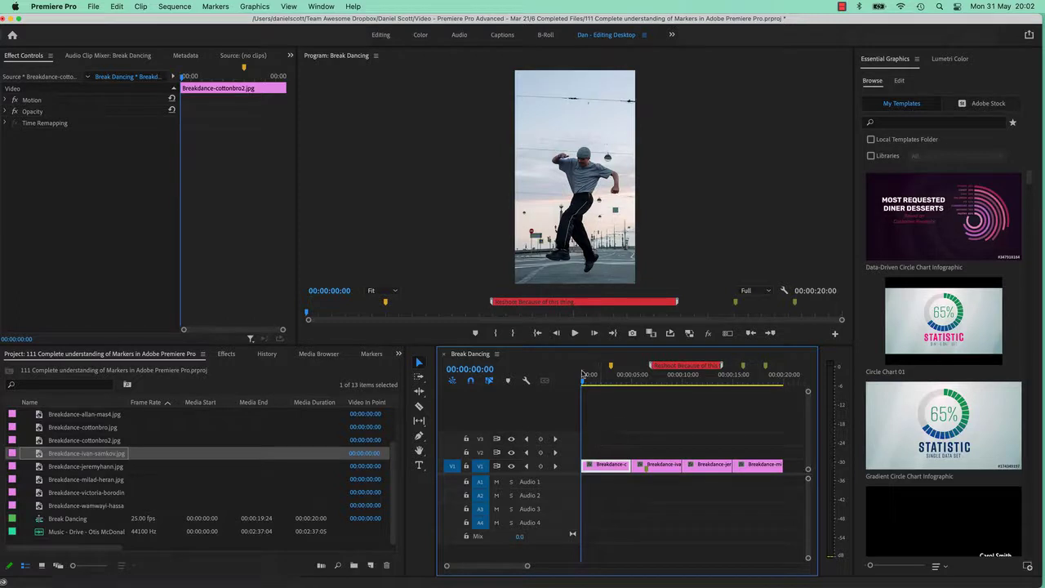
key("shift+Delete")
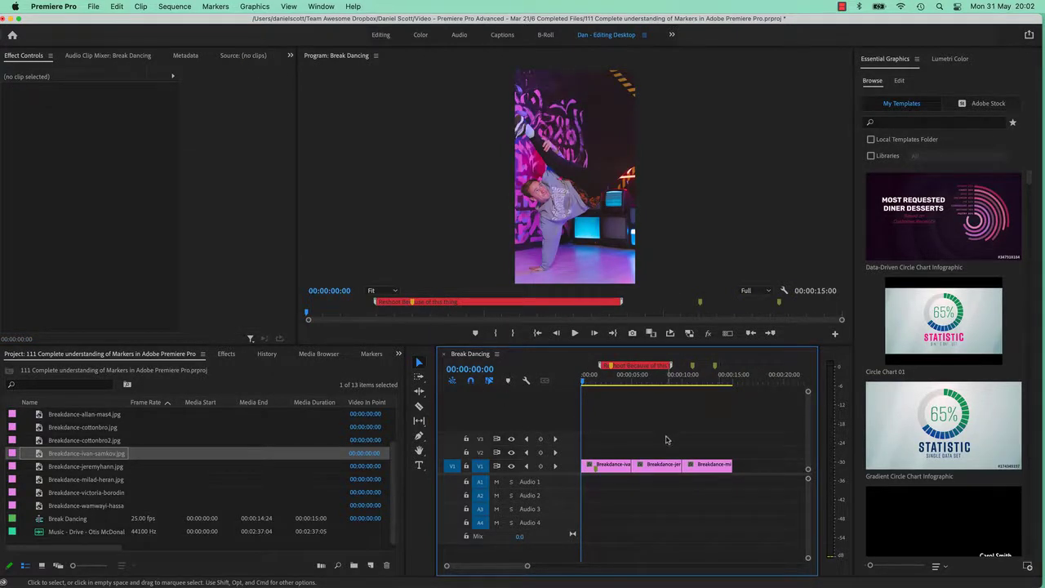
key("super+z")
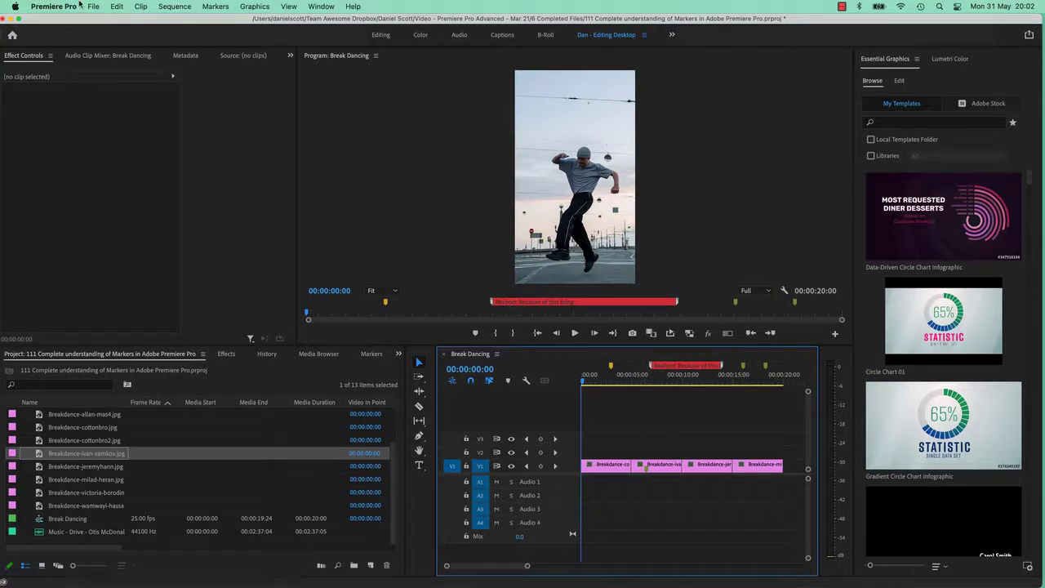
Turn off Ripple Sequence Markers, ripple-delete the first clip again, and undo
left_click(174, 7)
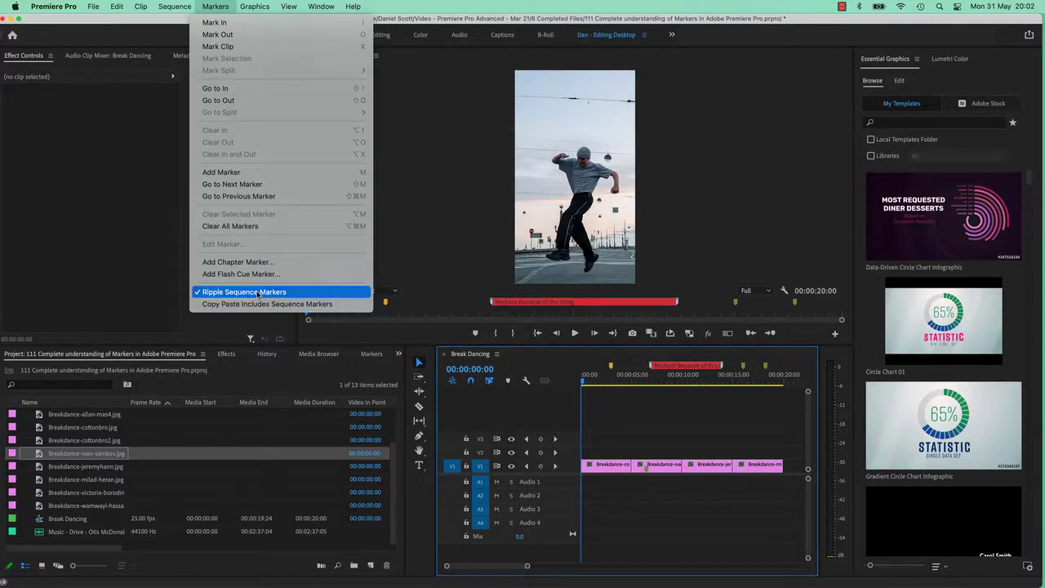
left_click(259, 292)
left_click(595, 463)
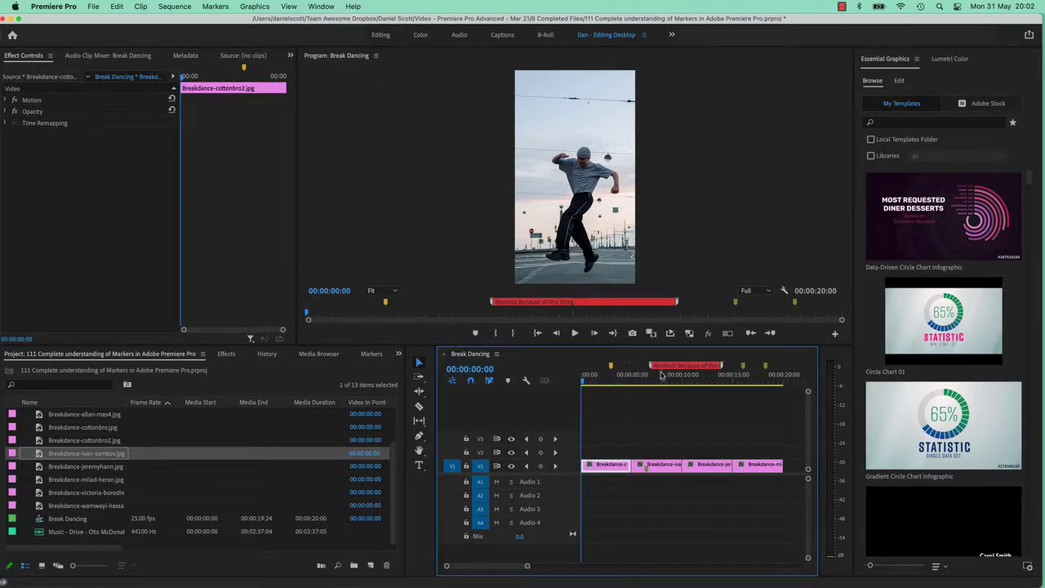
key("shift+Delete")
key("super+z")
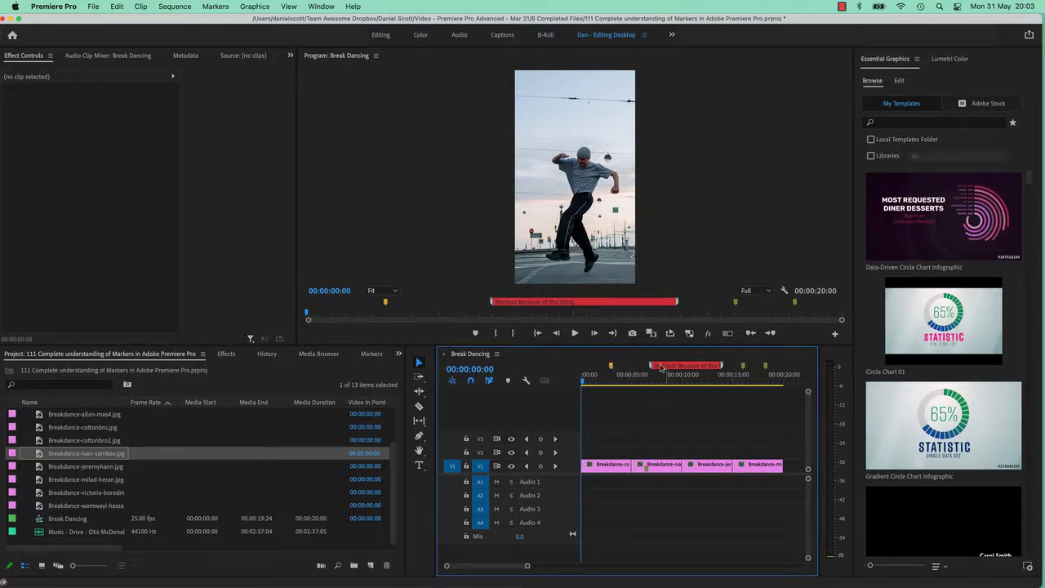
mouse_move(687, 367)
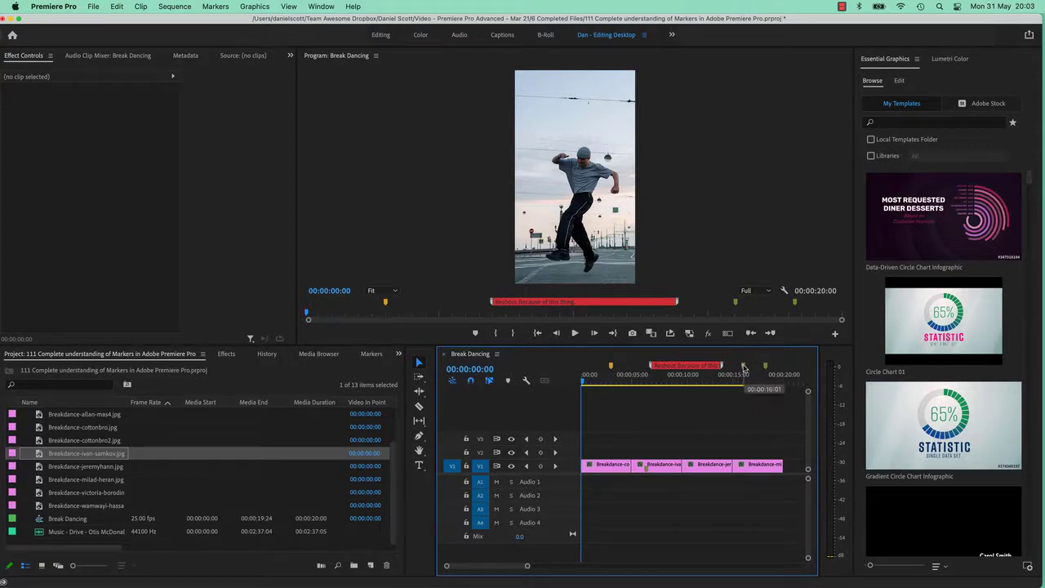